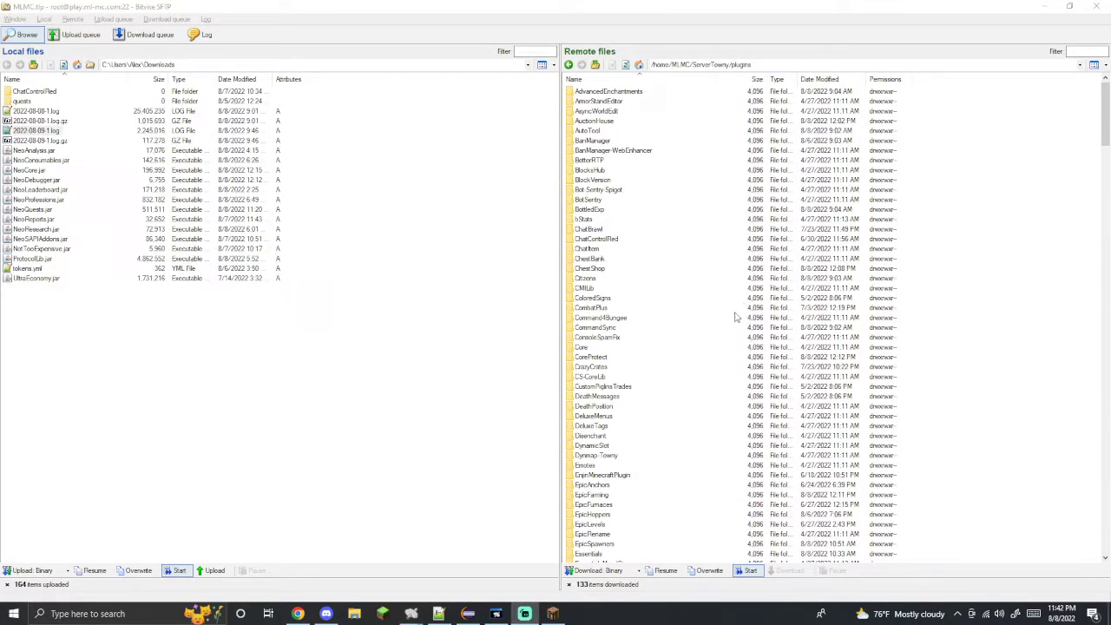
- Switch to Minecraft to read the Singularity skill's tooltip, and return to the Bitvise SFTP file browser
{"action": "left_click", "coordinate": [552, 614]}
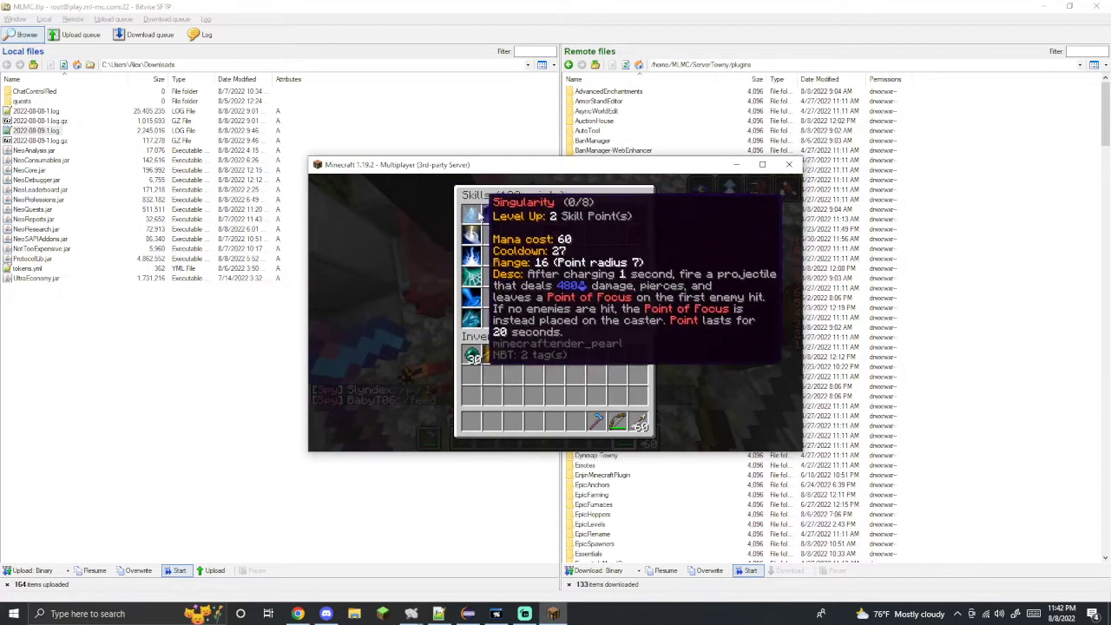
{"action": "left_click", "coordinate": [594, 102]}
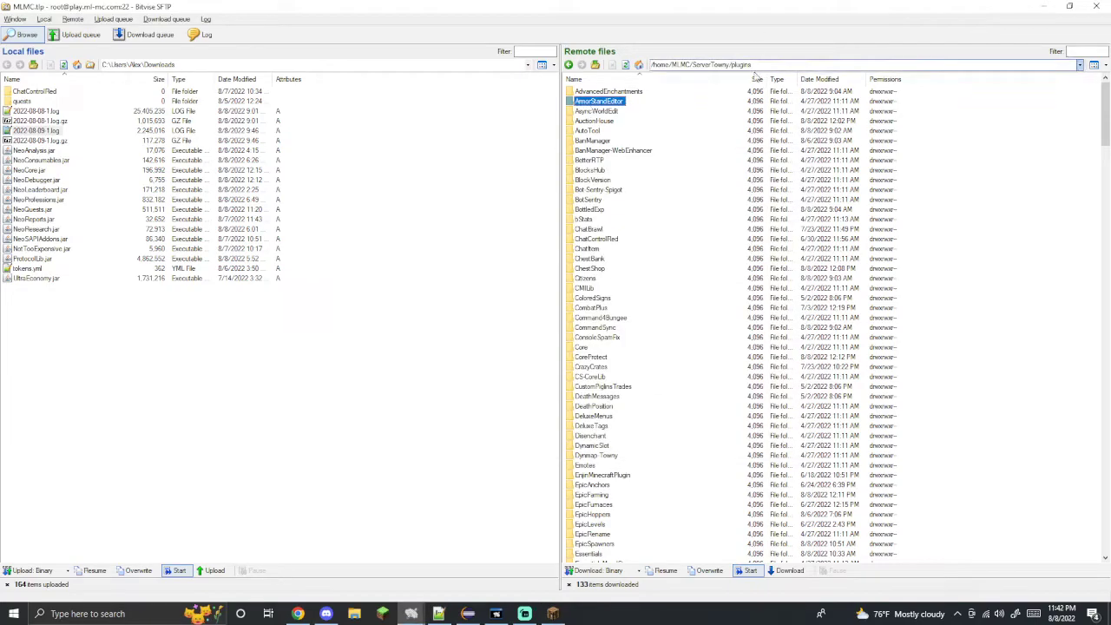
- Open the remote folder SkillAPI/dynamic/skill/Classes inside the server's plugins directory
{"action": "key", "text": "l"}
{"action": "left_click", "coordinate": [580, 149]}
{"action": "scroll", "coordinate": [613, 253], "scroll_direction": "up", "scroll_amount": 9}
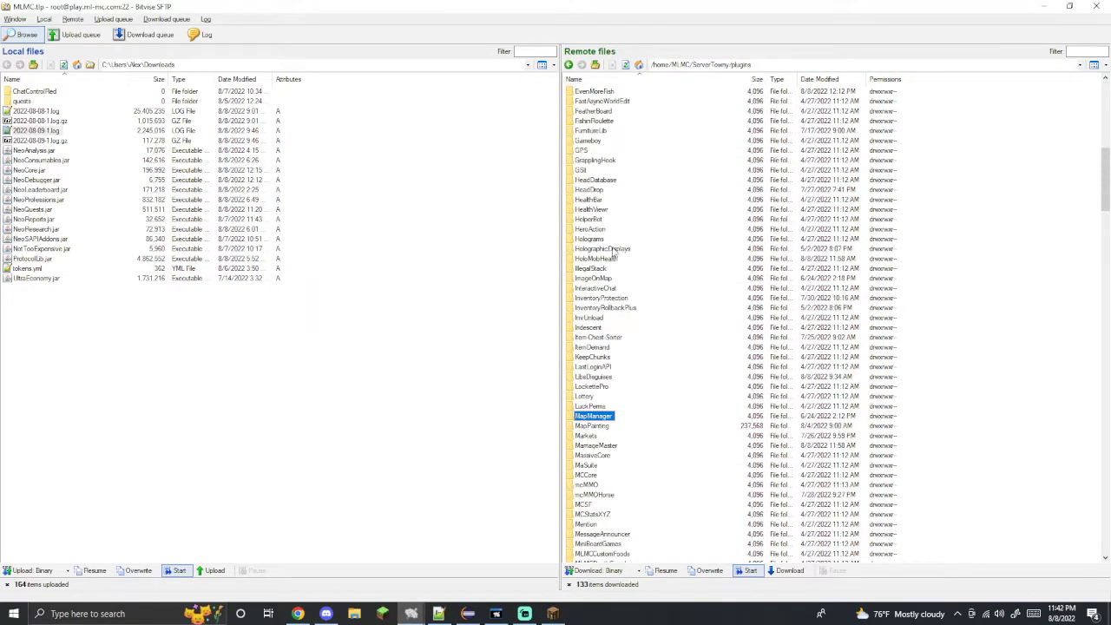
{"action": "type", "text": "sk"}
{"action": "key", "text": "Return"}
{"action": "double_click", "coordinate": [584, 102]}
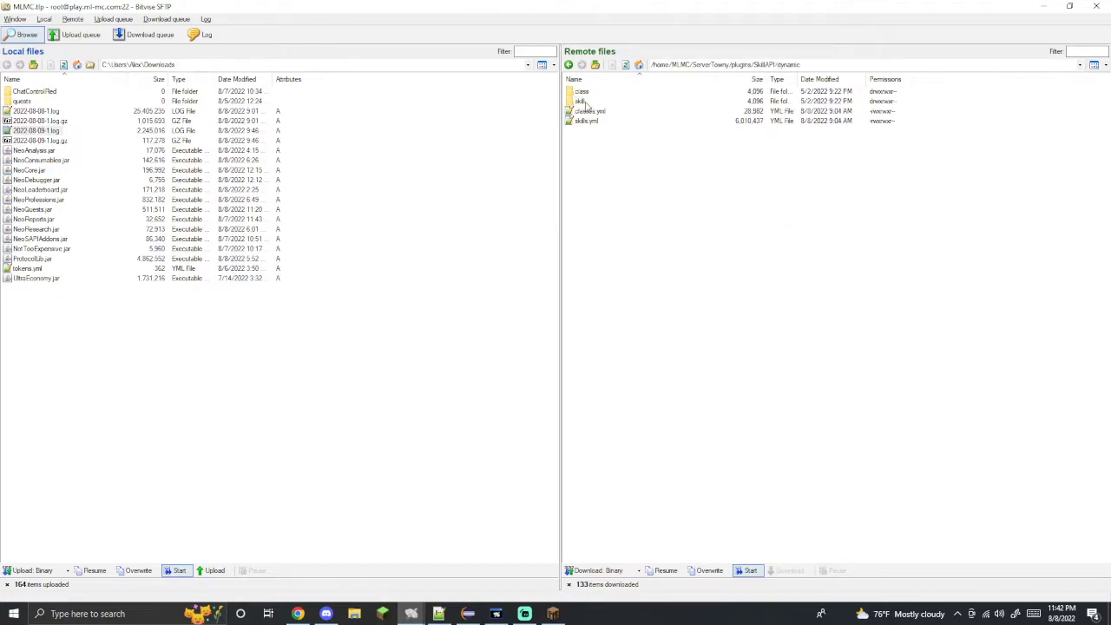
{"action": "double_click", "coordinate": [582, 102]}
{"action": "double_click", "coordinate": [596, 92]}
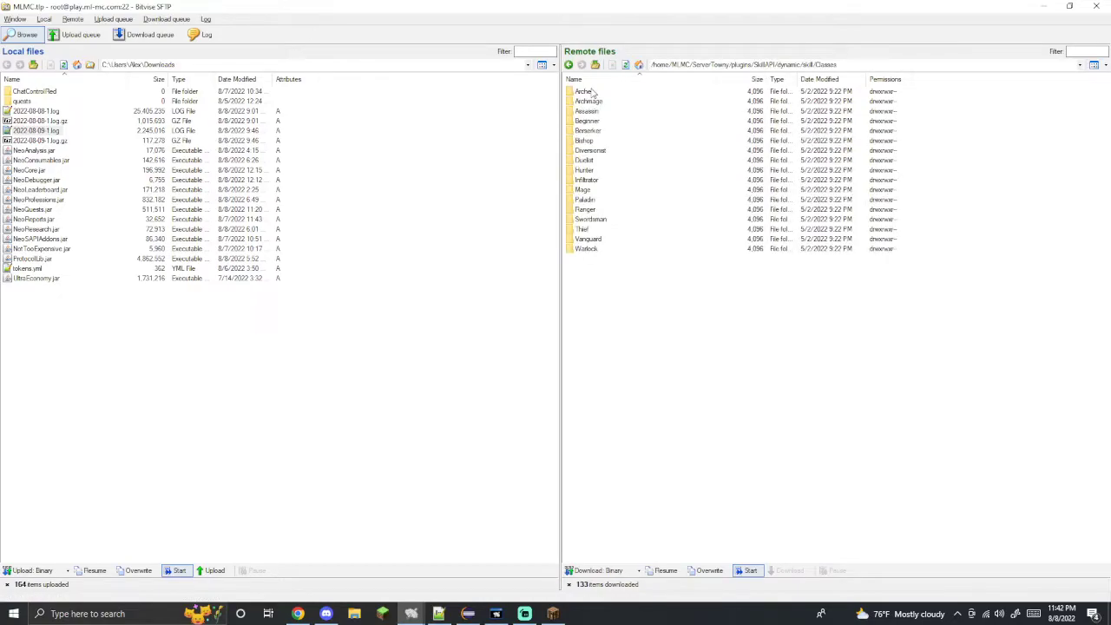
- Open Ripping Void.yml and Singularity.yml from the remote Archmage class folder in Notepad++
{"action": "left_click_drag", "start_coordinate": [677, 299], "coordinate": [526, 3]}
{"action": "left_click", "coordinate": [661, 231]}
{"action": "double_click", "coordinate": [599, 102]}
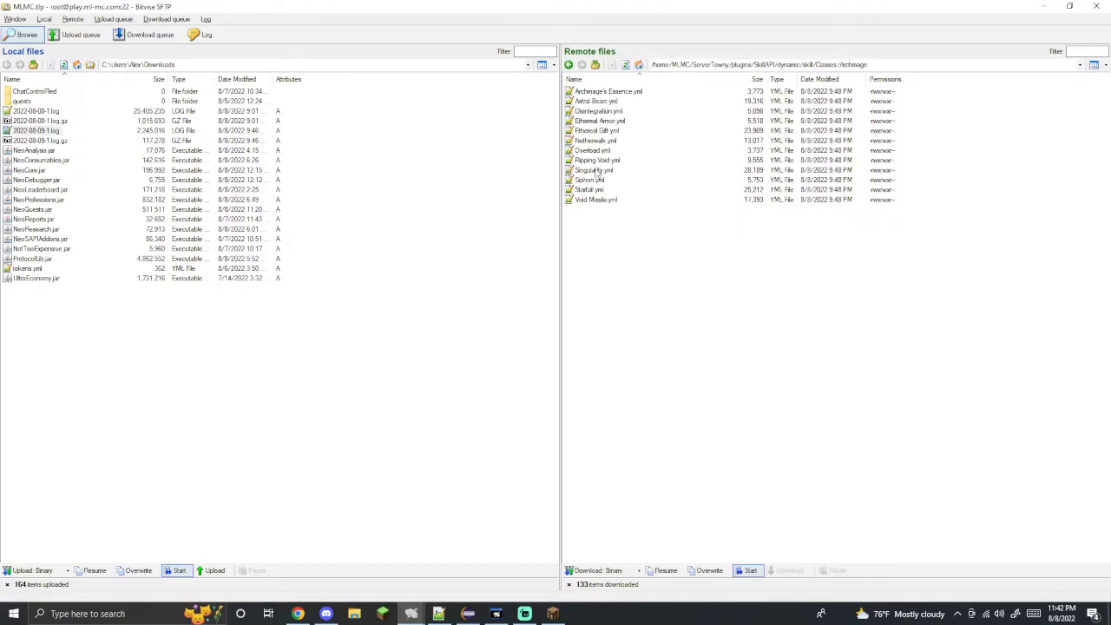
{"action": "double_click", "coordinate": [597, 161]}
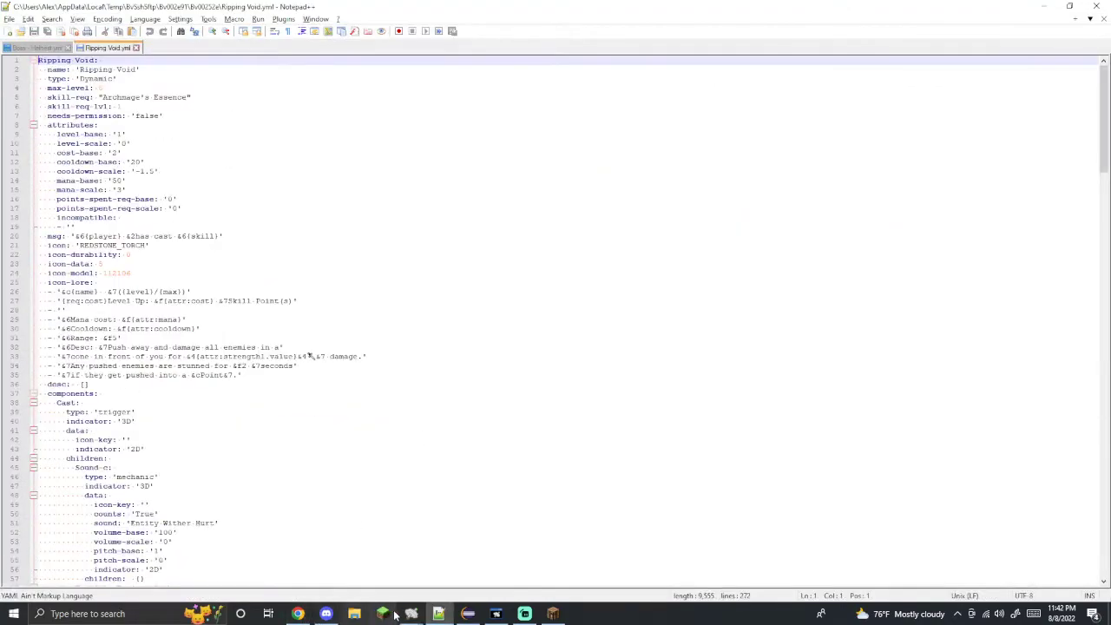
{"action": "left_click", "coordinate": [438, 614]}
{"action": "double_click", "coordinate": [598, 170]}
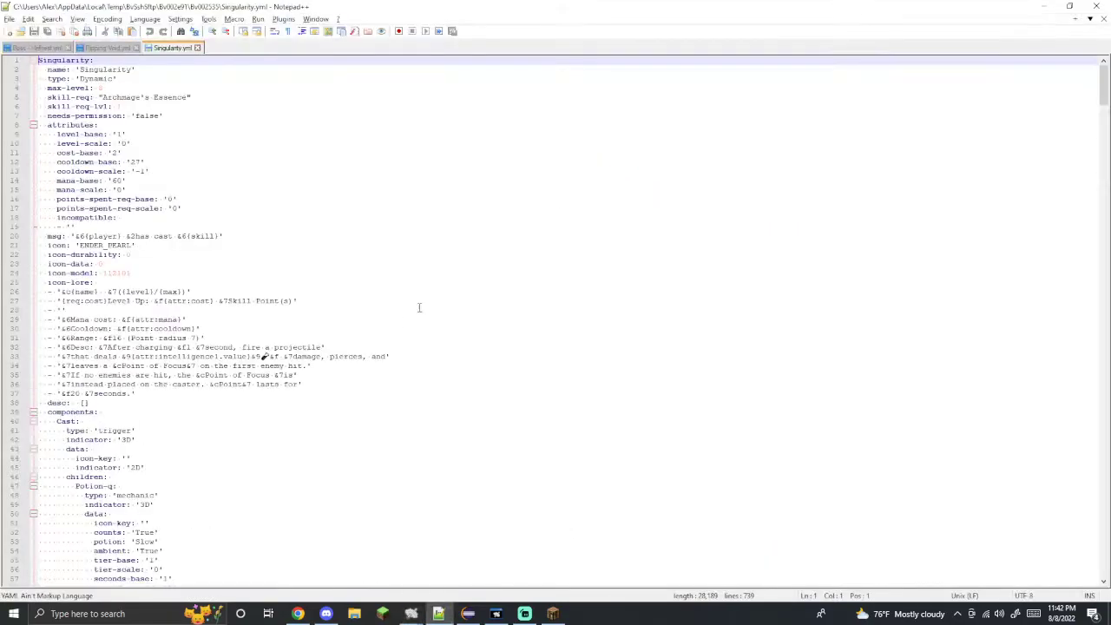
- Compare the {attr:intelligence1.value} placeholder in Singularity's icon-lore with the damage figure in the skill's Minecraft tooltip
{"action": "double_click", "coordinate": [185, 357]}
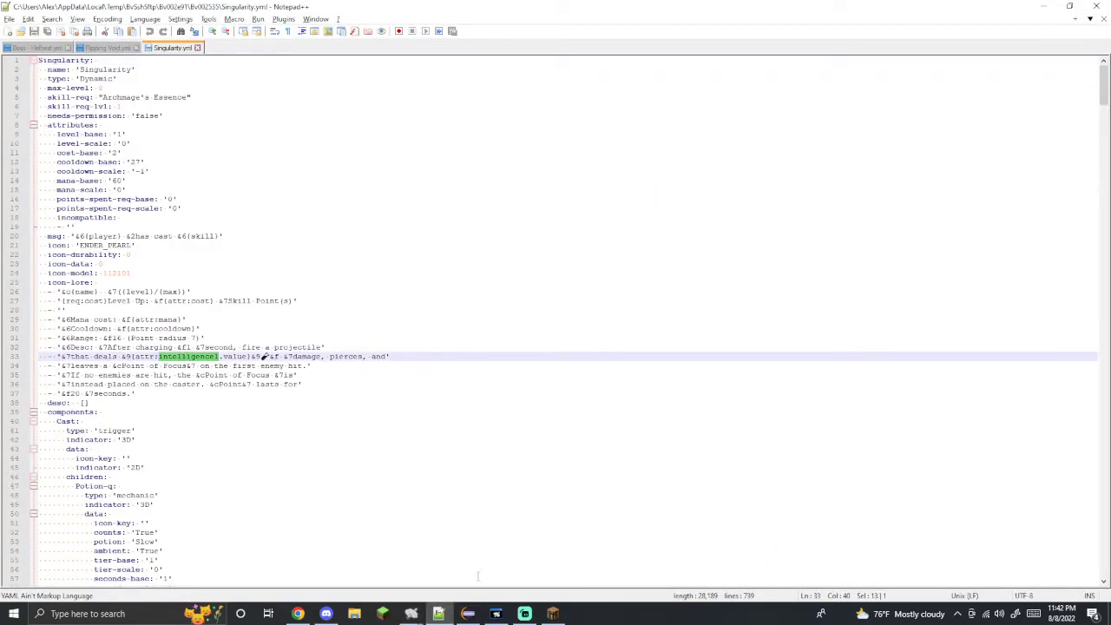
{"action": "left_click", "coordinate": [553, 614]}
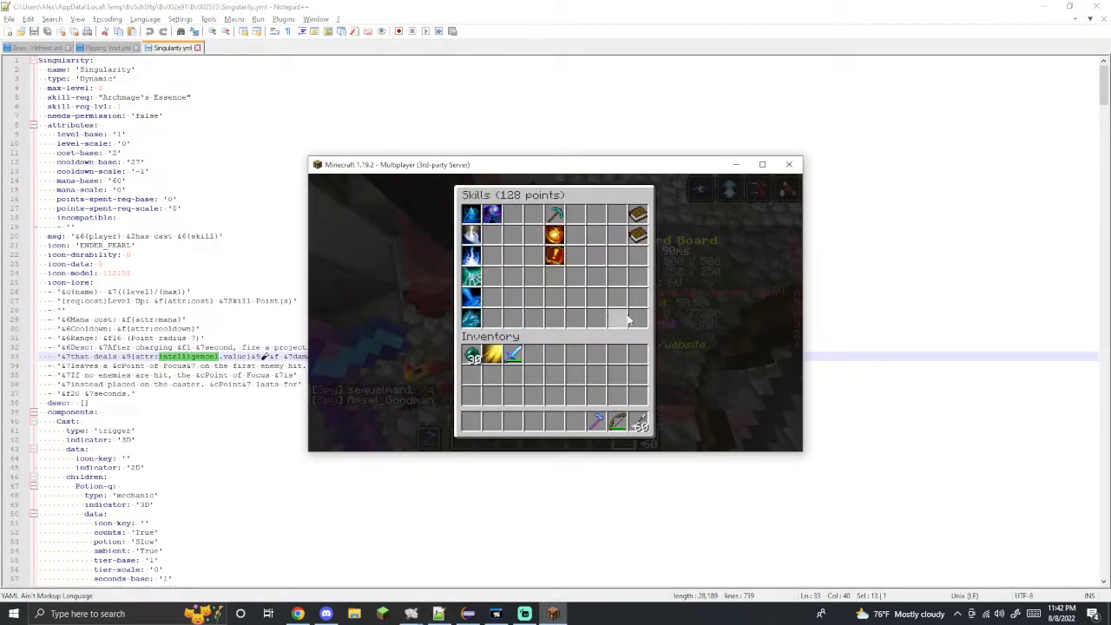
{"action": "mouse_move", "coordinate": [470, 213]}
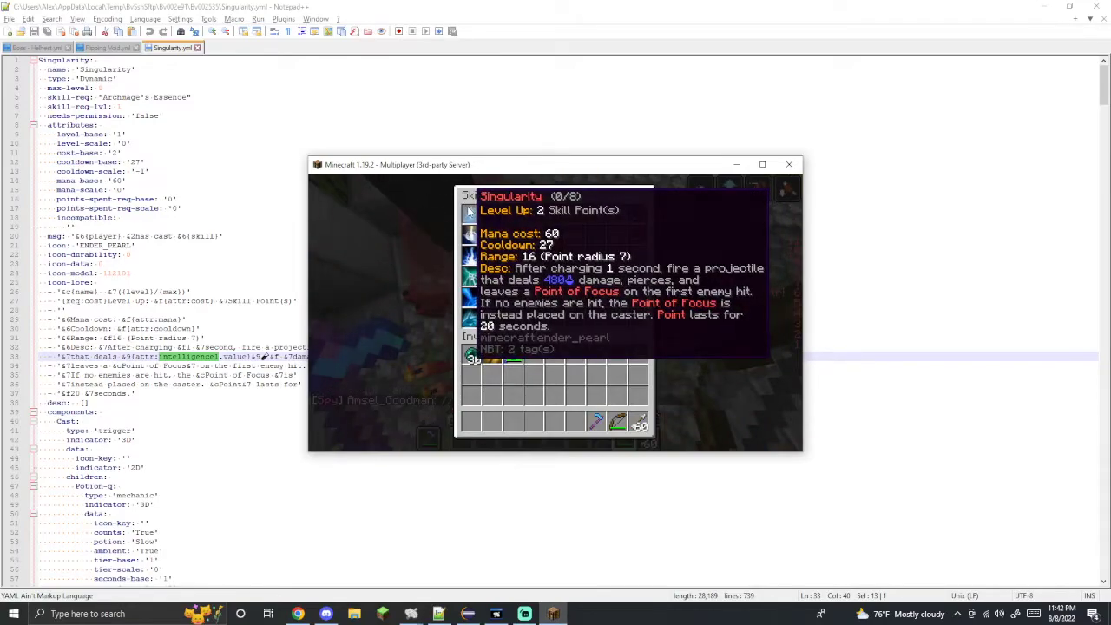
{"action": "left_click", "coordinate": [108, 364]}
{"action": "left_click_drag", "start_coordinate": [117, 356], "coordinate": [258, 357]}
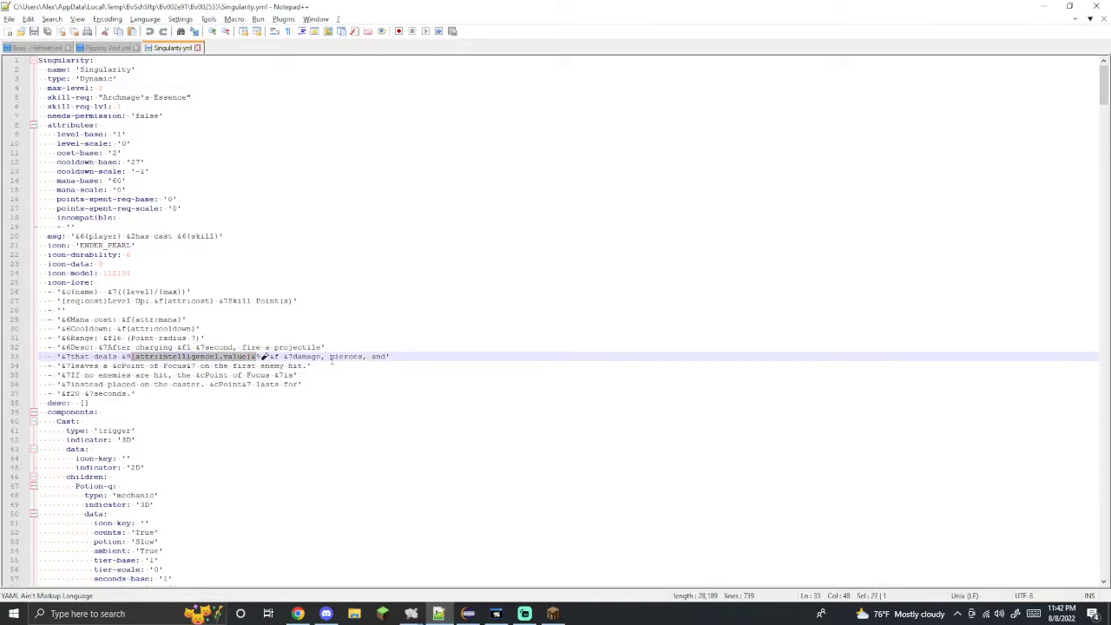
- Search Singularity.yml for the next occurrence of intelligence1 and highlight it in the icon-key entry
{"action": "double_click", "coordinate": [191, 357]}
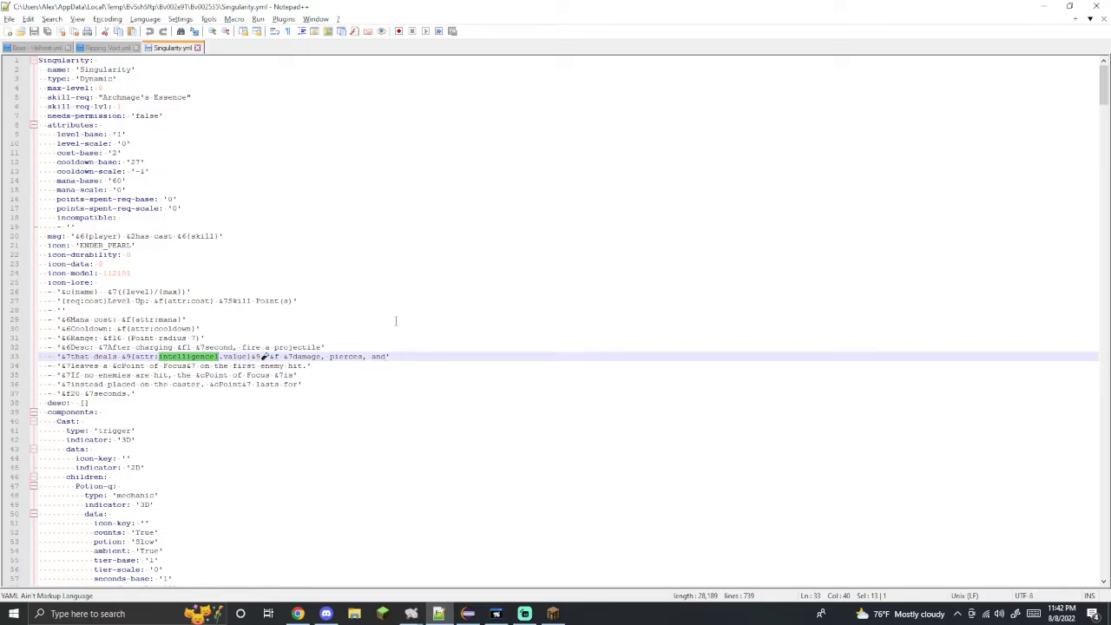
{"action": "key", "text": "ctrl+f"}
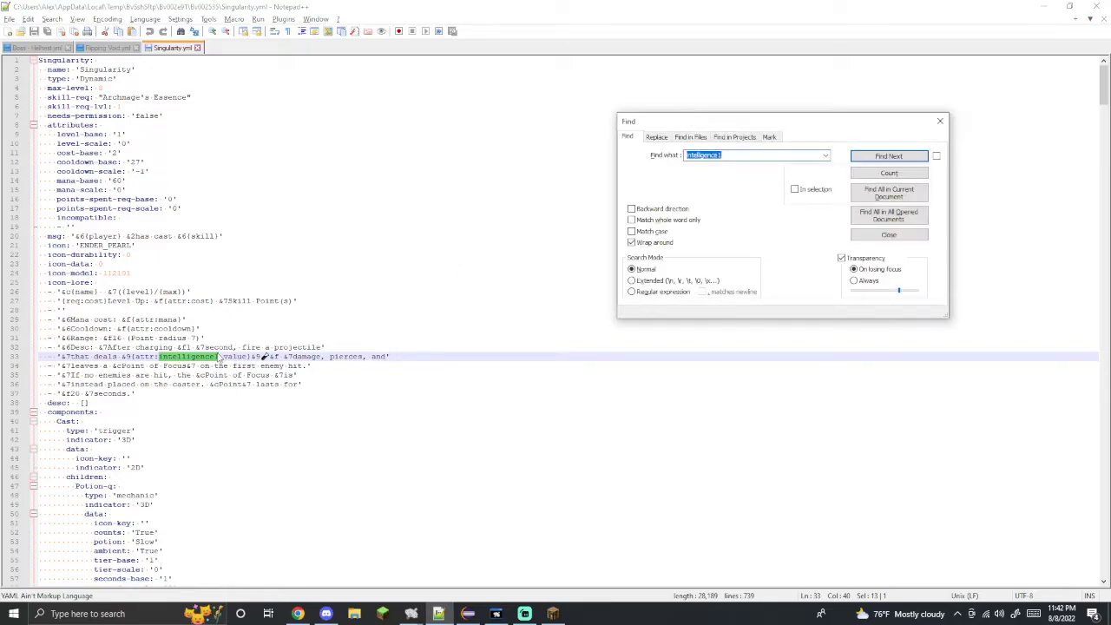
{"action": "key", "text": "Return"}
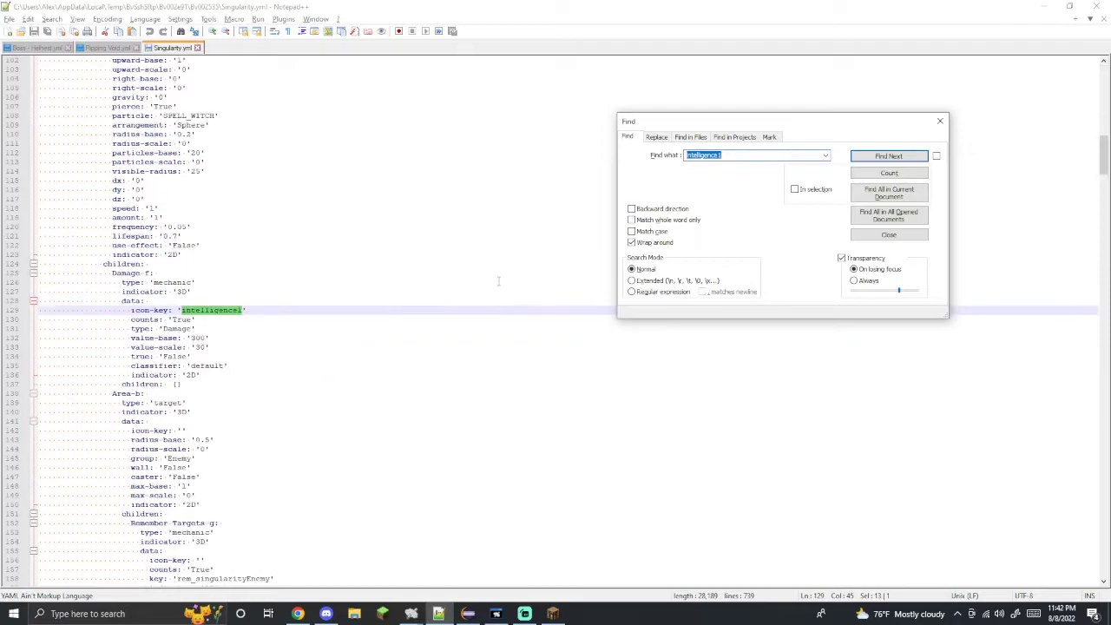
{"action": "left_click", "coordinate": [204, 303]}
{"action": "double_click", "coordinate": [187, 310]}
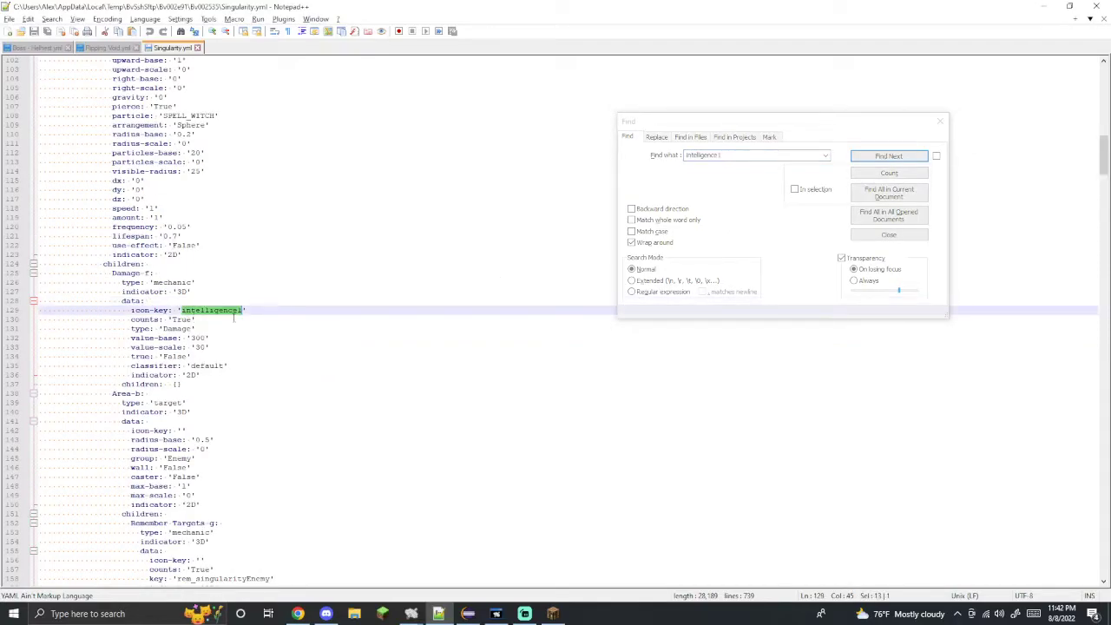
- Highlight the whole Damage-f mechanic block, from its name down to its children line
{"action": "left_click", "coordinate": [215, 385]}
{"action": "left_click_drag", "start_coordinate": [112, 273], "coordinate": [46, 273]}
{"action": "left_click", "coordinate": [217, 385]}
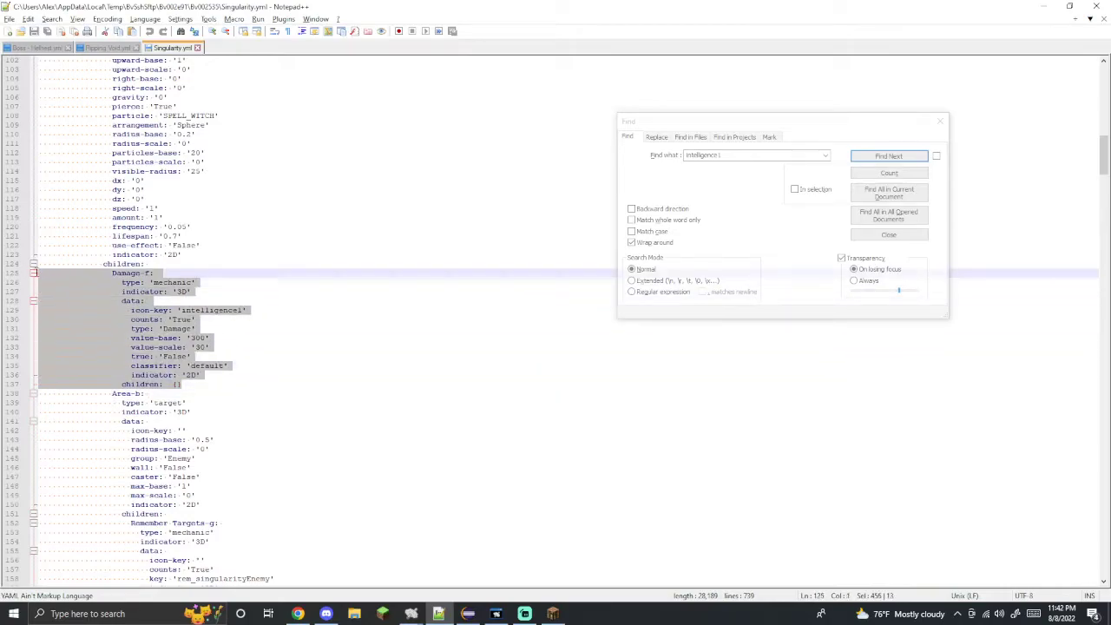
{"action": "left_click_drag", "start_coordinate": [228, 382], "coordinate": [9, 279]}
{"action": "scroll", "coordinate": [185, 363], "scroll_direction": "down", "scroll_amount": 1}
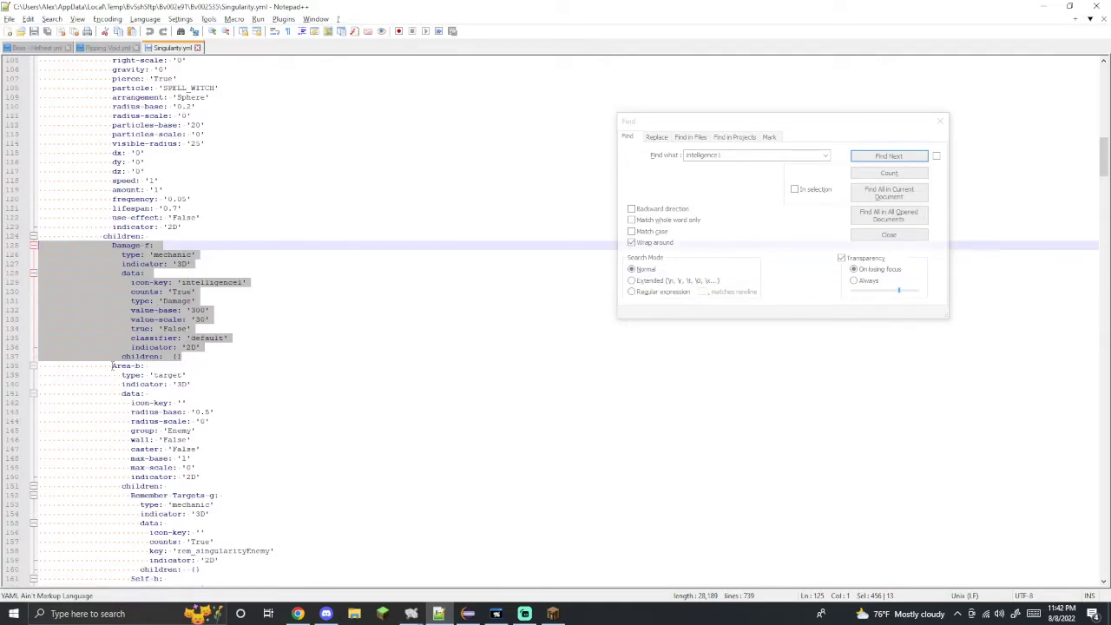
- Compare the Area-b target block and the parent particle settings with the Damage-f block in Singularity.yml
{"action": "left_click_drag", "start_coordinate": [112, 366], "coordinate": [258, 481]}
{"action": "left_click", "coordinate": [290, 448]}
{"action": "scroll", "coordinate": [290, 447], "scroll_direction": "up", "scroll_amount": 2}
{"action": "left_click_drag", "start_coordinate": [156, 290], "coordinate": [179, 171]}
{"action": "scroll", "coordinate": [251, 333], "scroll_direction": "down", "scroll_amount": 4}
{"action": "left_click", "coordinate": [251, 328]}
{"action": "scroll", "coordinate": [251, 327], "scroll_direction": "down", "scroll_amount": 4}
{"action": "left_click", "coordinate": [201, 458]}
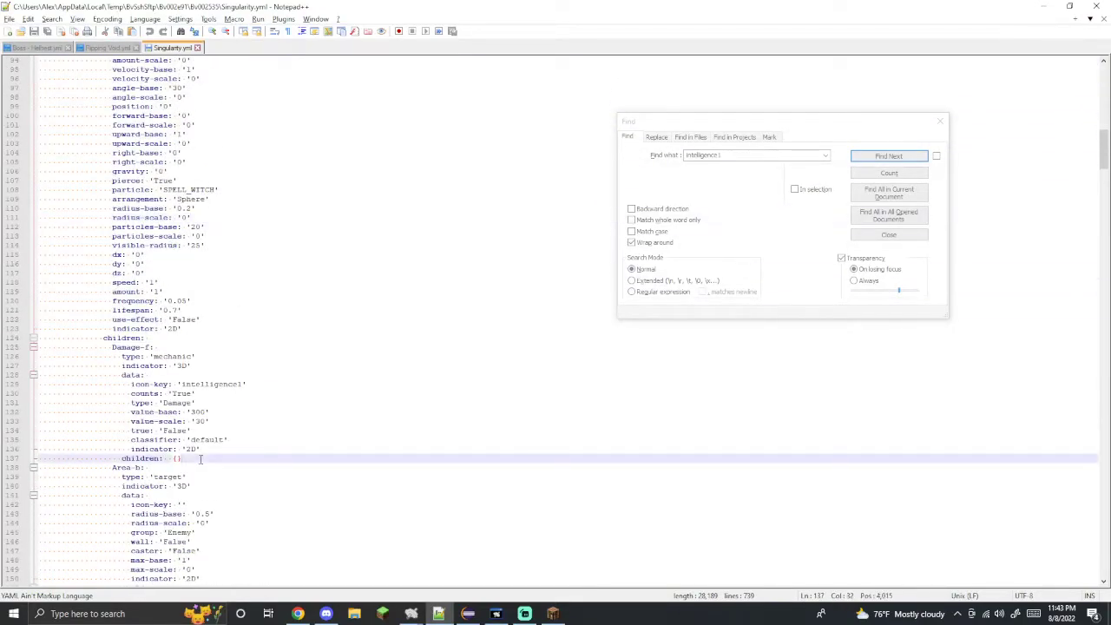
{"action": "left_click_drag", "start_coordinate": [201, 460], "coordinate": [73, 347]}
{"action": "scroll", "coordinate": [174, 411], "scroll_direction": "down", "scroll_amount": 2}
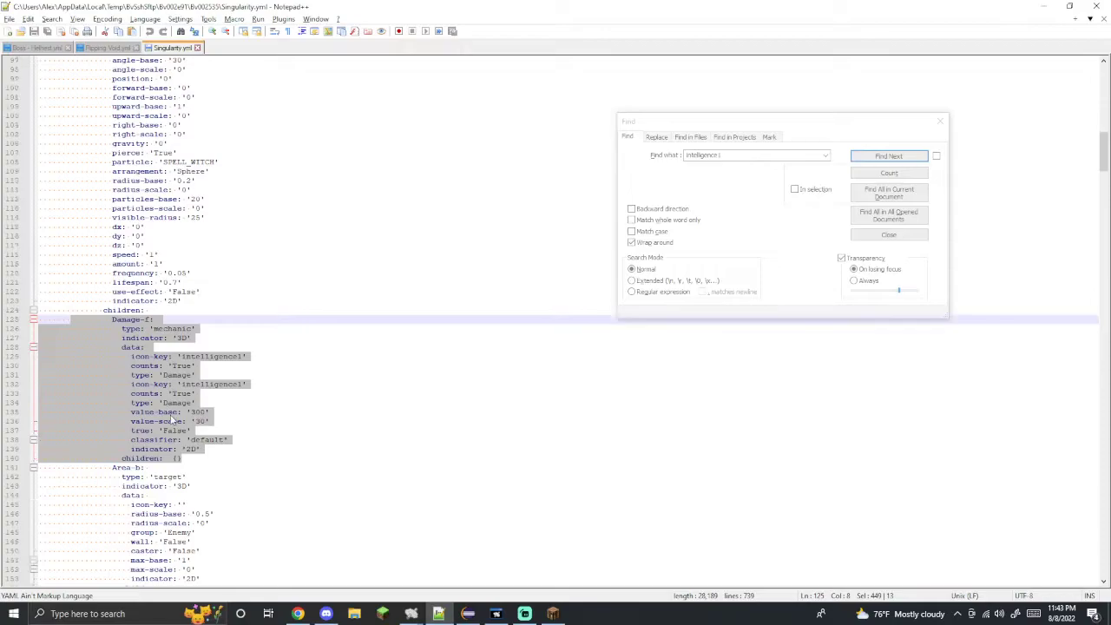
{"action": "left_click", "coordinate": [174, 412]}
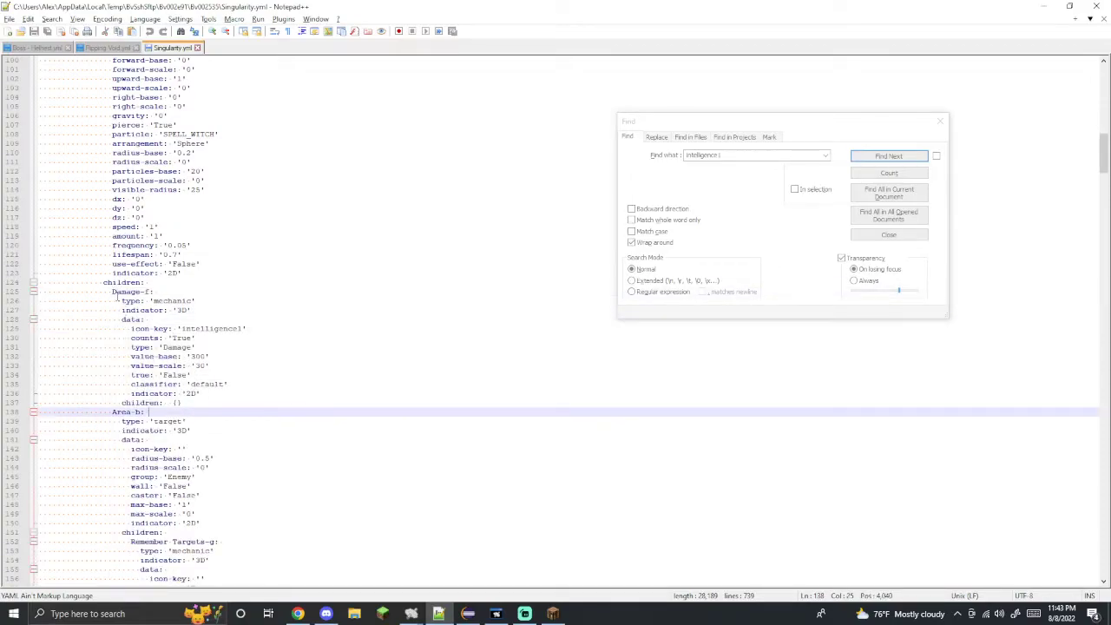
- Trace the indentation column line by line from Damage-f to Area-b to examine how the two blocks align
{"action": "left_click_drag", "start_coordinate": [118, 300], "coordinate": [119, 320]}
{"action": "left_click", "coordinate": [114, 295]}
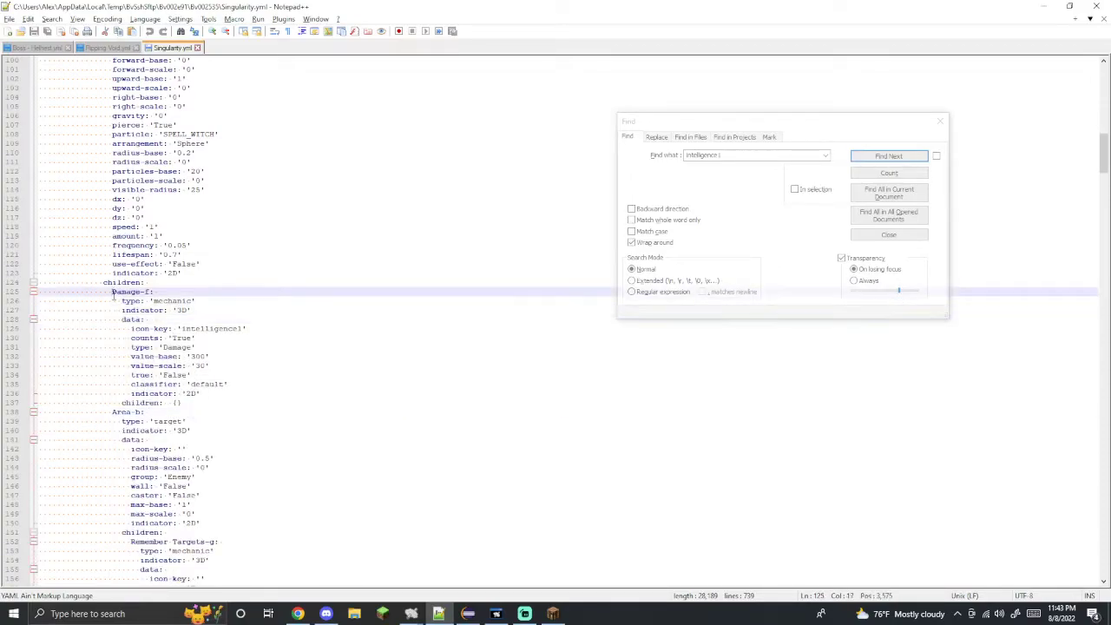
{"action": "key", "text": "Down"}
{"action": "key", "text": "Down"}
{"action": "key", "text": "Down"}
{"action": "key", "text": "Down"}
{"action": "key", "text": "Down"}
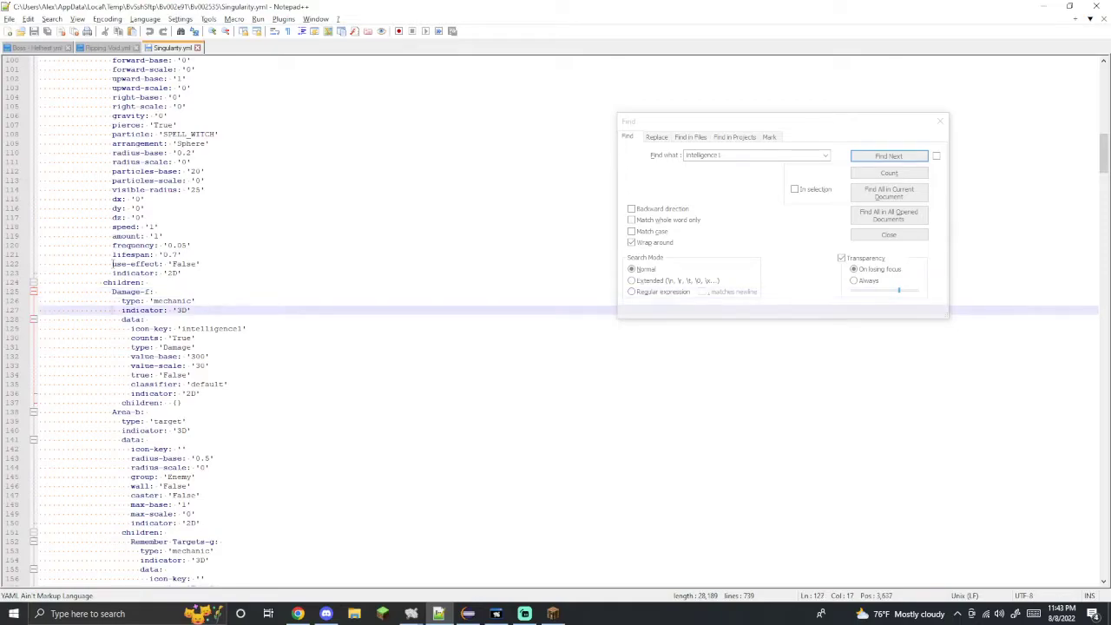
{"action": "key", "text": "Down"}
{"action": "key", "text": "Down"}
{"action": "key", "text": "Down"}
{"action": "key", "text": "Down"}
{"action": "key", "text": "Down"}
{"action": "key", "text": "Down"}
{"action": "key", "text": "Down"}
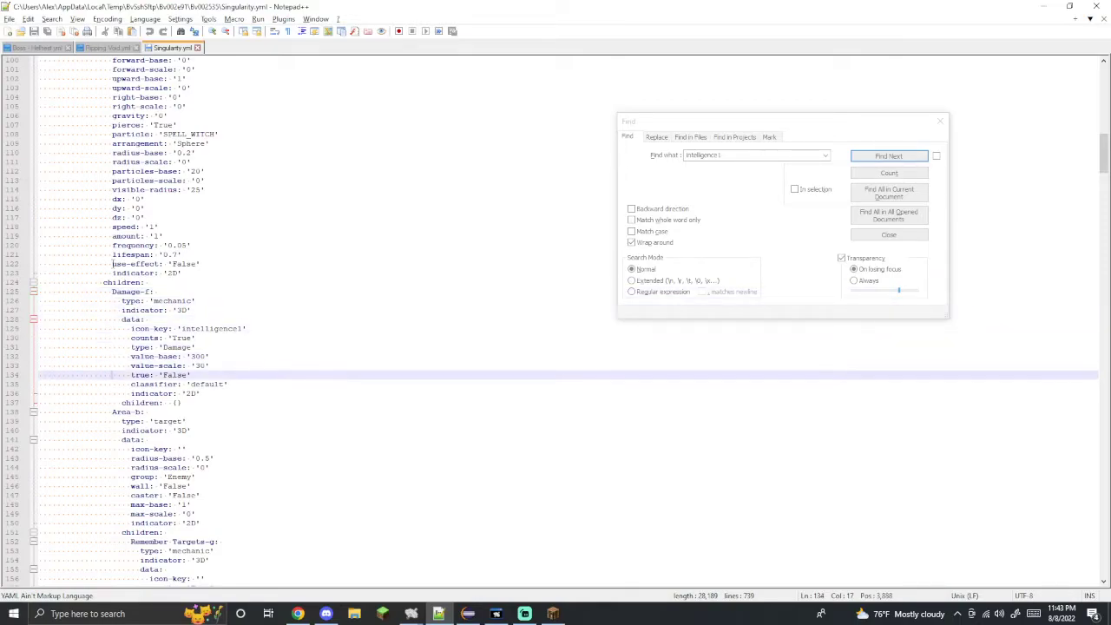
{"action": "key", "text": "Down"}
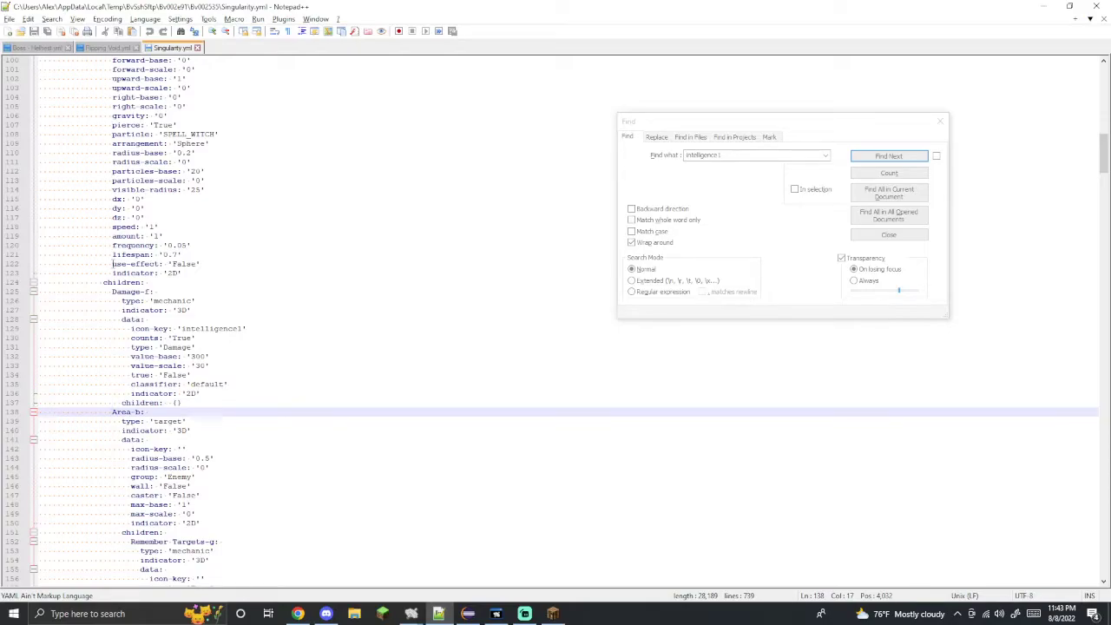
{"action": "key", "text": "Up"}
{"action": "key", "text": "Up"}
{"action": "key", "text": "Down"}
{"action": "key", "text": "Down"}
{"action": "key", "text": "Up"}
{"action": "key", "text": "Up"}
{"action": "key", "text": "Up"}
{"action": "key", "text": "Up"}
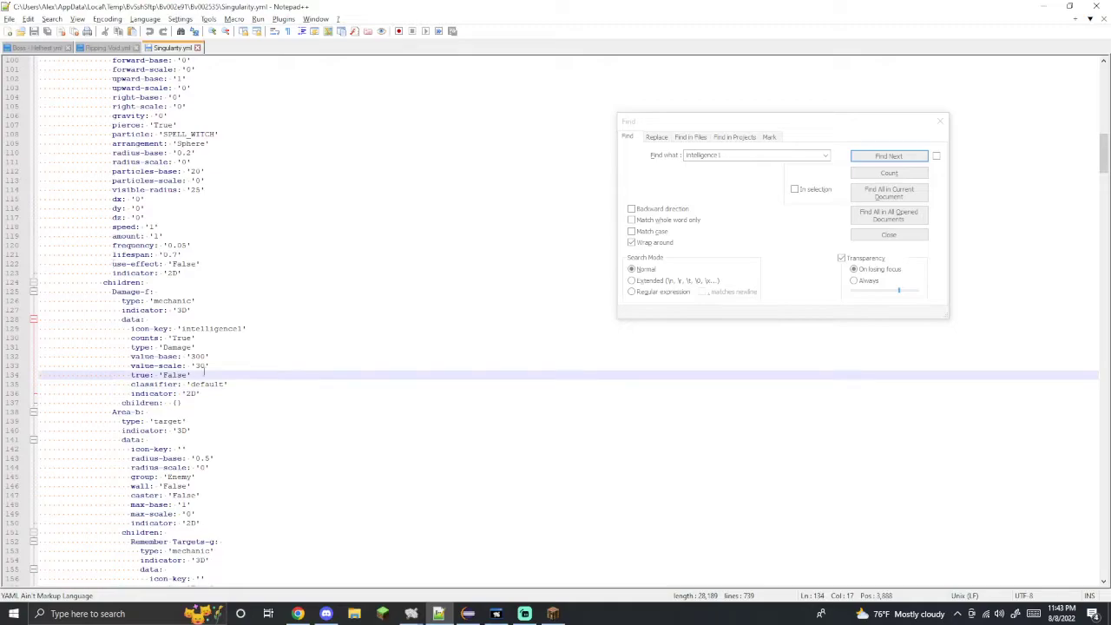
- Examine Damage-f's value-base and value-scale entries alongside the skills menu in Minecraft
{"action": "left_click_drag", "start_coordinate": [198, 366], "coordinate": [192, 356]}
{"action": "double_click", "coordinate": [134, 356]}
{"action": "double_click", "coordinate": [204, 356]}
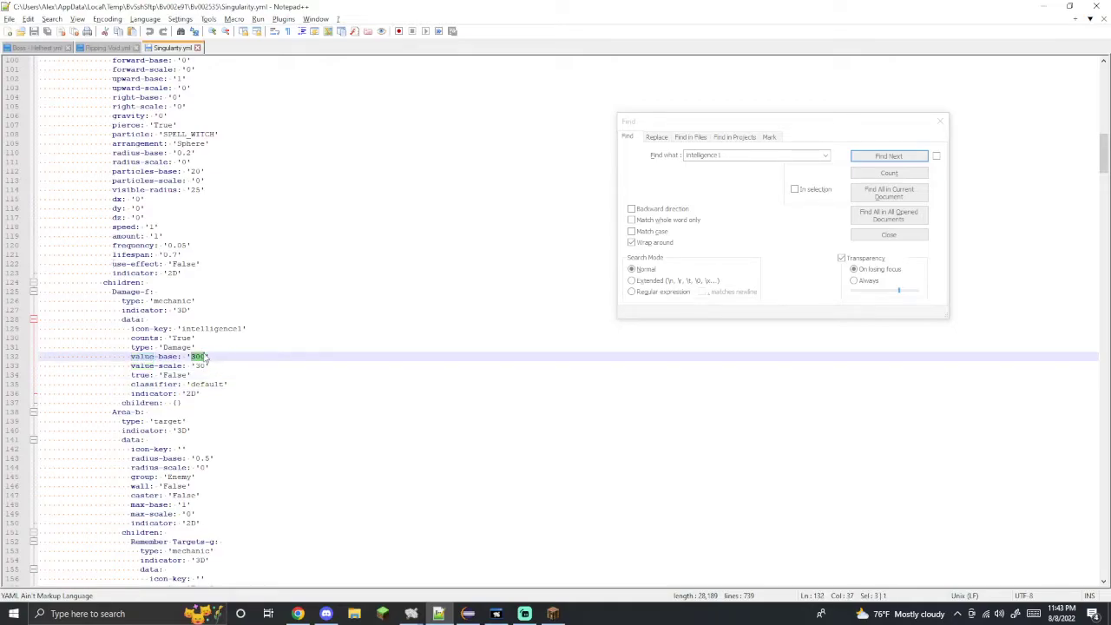
{"action": "left_click", "coordinate": [553, 614]}
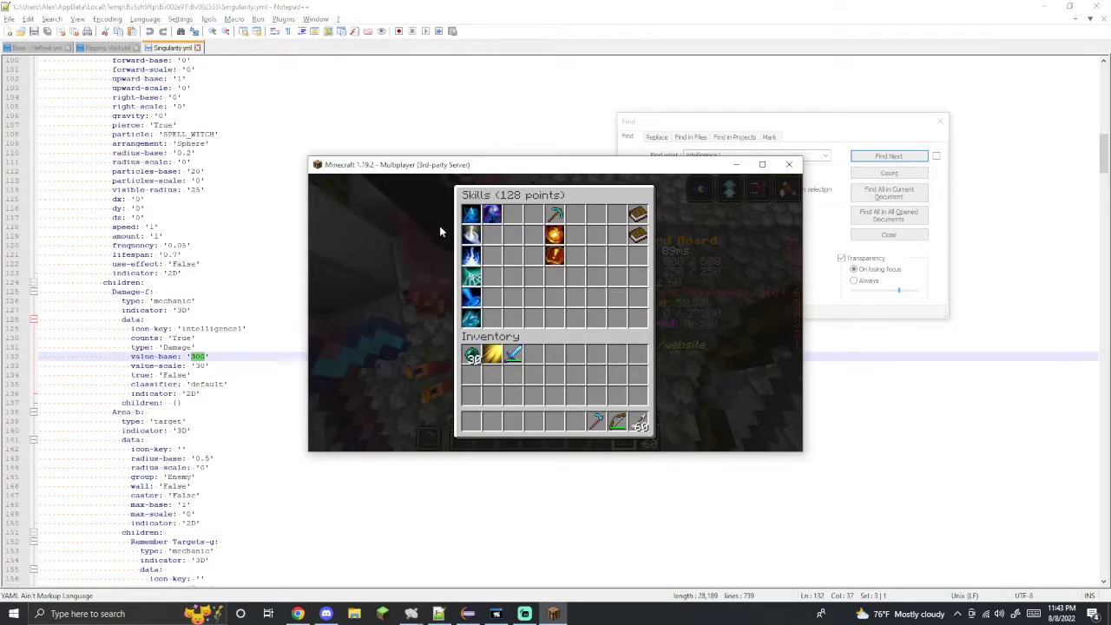
{"action": "key", "text": "alt+Tab"}
{"action": "double_click", "coordinate": [199, 365]}
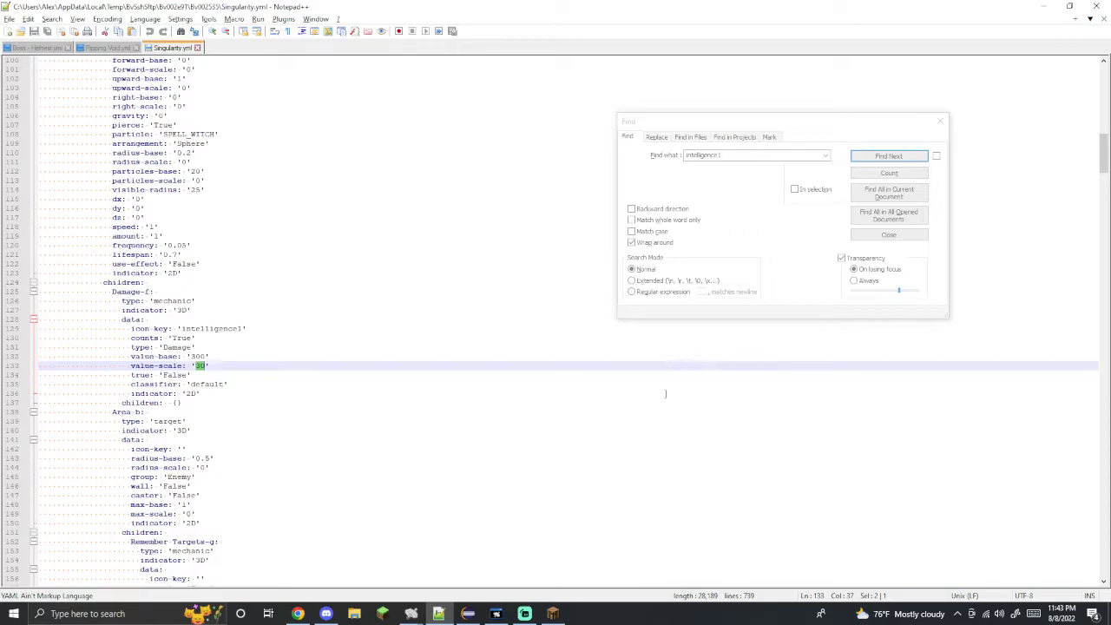
- Examine the cooldown, mana and cost entries in Singularity's attributes section at the start of the file
{"action": "scroll", "coordinate": [665, 393], "scroll_direction": "up", "scroll_amount": 20}
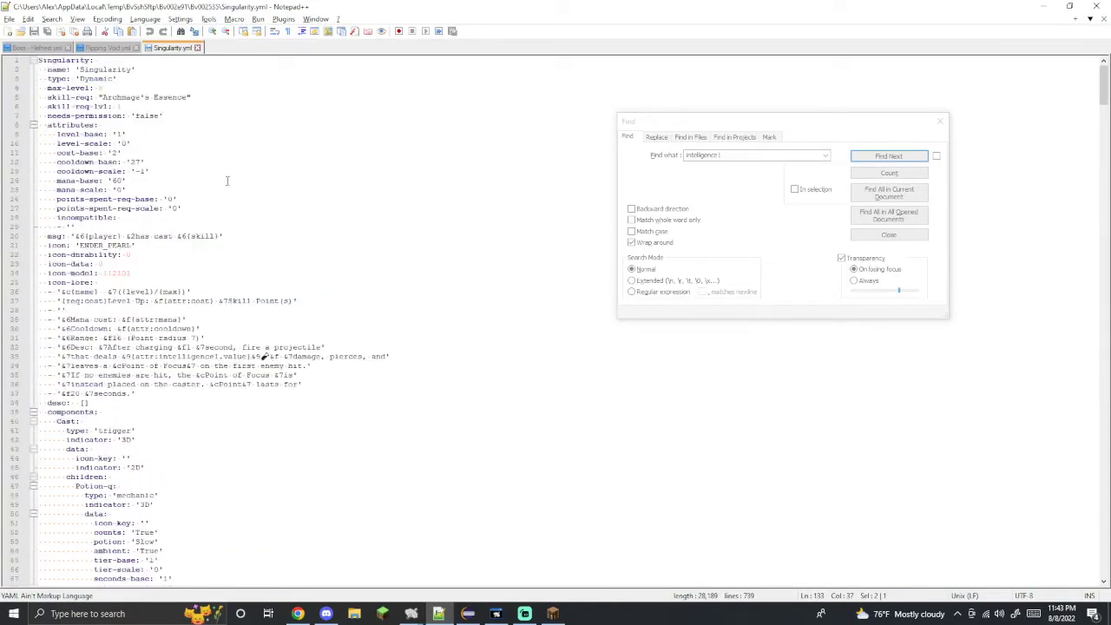
{"action": "left_click_drag", "start_coordinate": [57, 161], "coordinate": [215, 174]}
{"action": "left_click", "coordinate": [208, 172]}
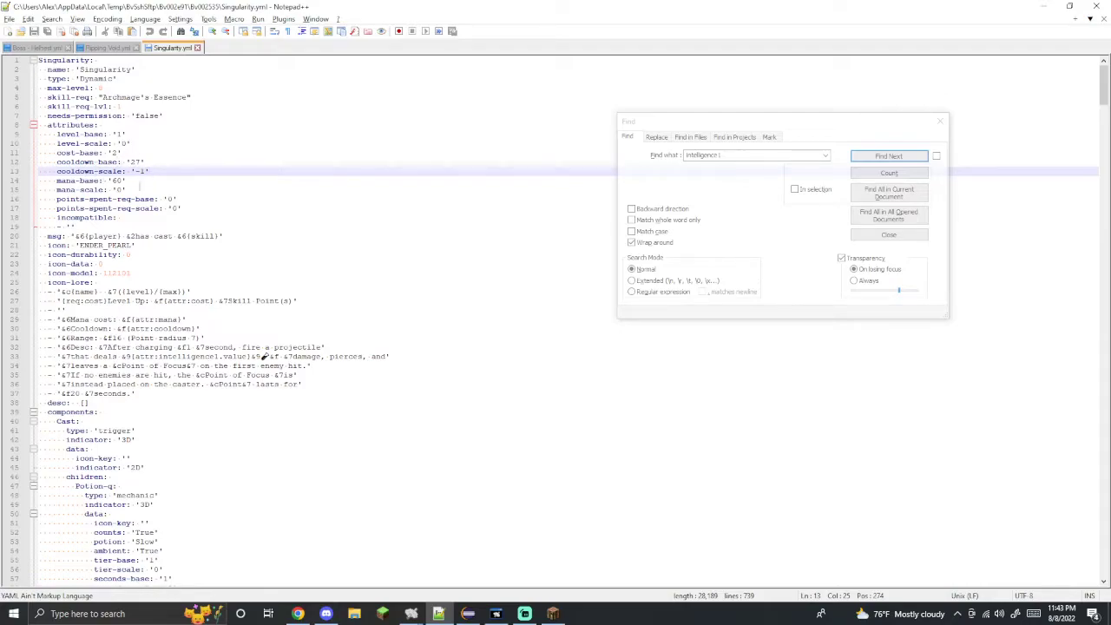
{"action": "left_click_drag", "start_coordinate": [55, 185], "coordinate": [152, 189]}
{"action": "left_click", "coordinate": [147, 151]}
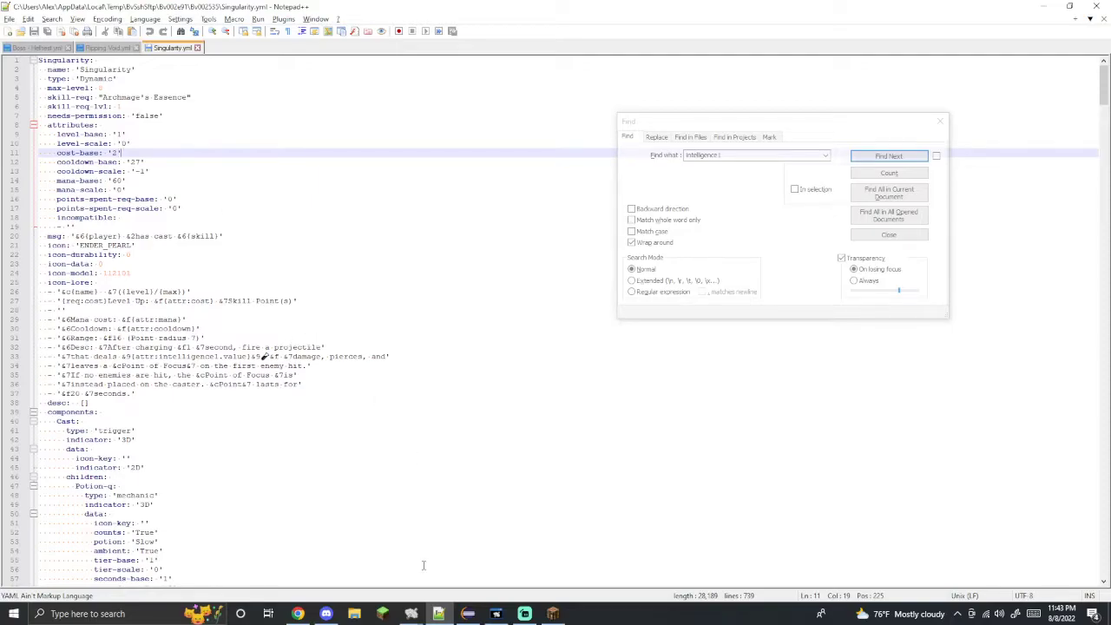
- Switch to Bitvise SFTP and go from the Archmage folder to the remote Thief class folder
{"action": "left_click", "coordinate": [411, 614]}
{"action": "left_click", "coordinate": [460, 556]}
{"action": "left_click", "coordinate": [612, 323]}
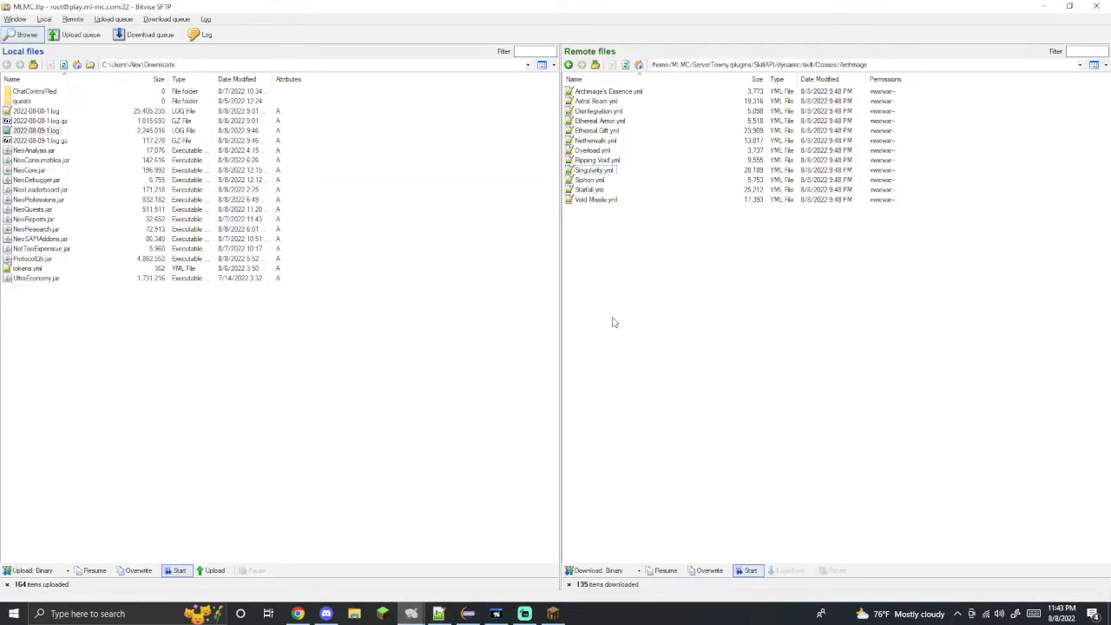
{"action": "key", "text": "BackSpace"}
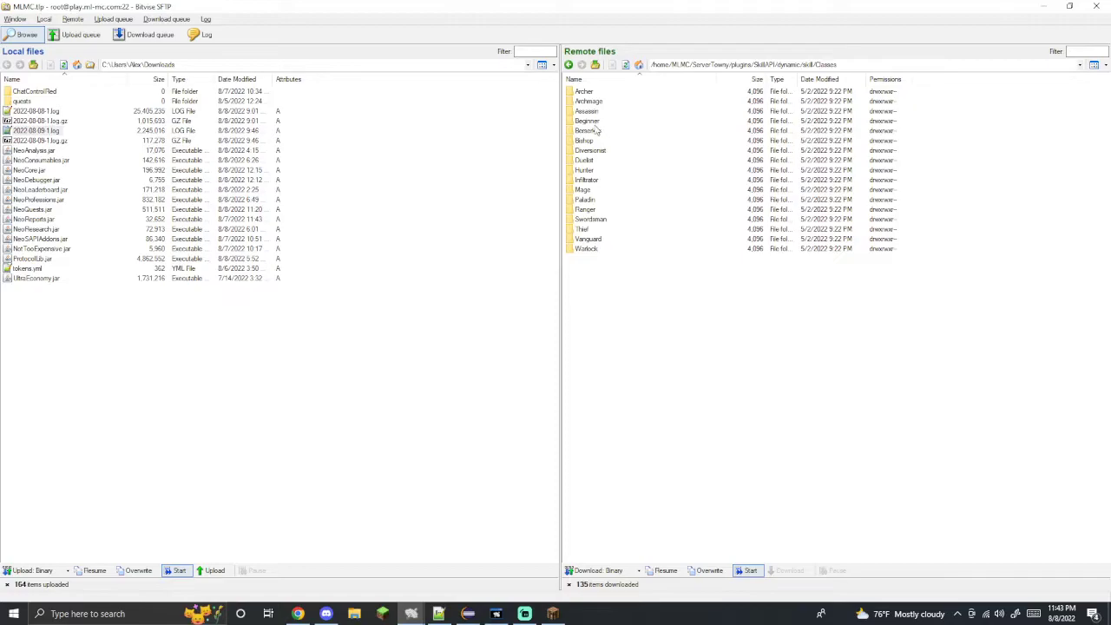
{"action": "double_click", "coordinate": [584, 229]}
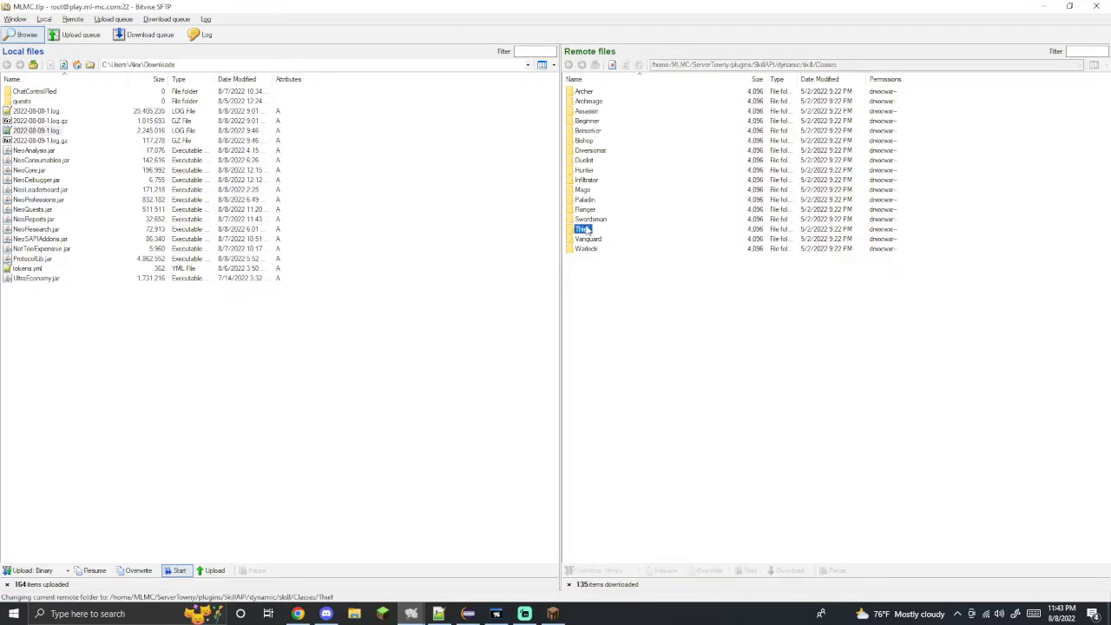
- Open Backup Plan.yml from the Thief folder and highlight the backupPlanLore placeholder in its cooldown lore line
{"action": "double_click", "coordinate": [599, 102]}
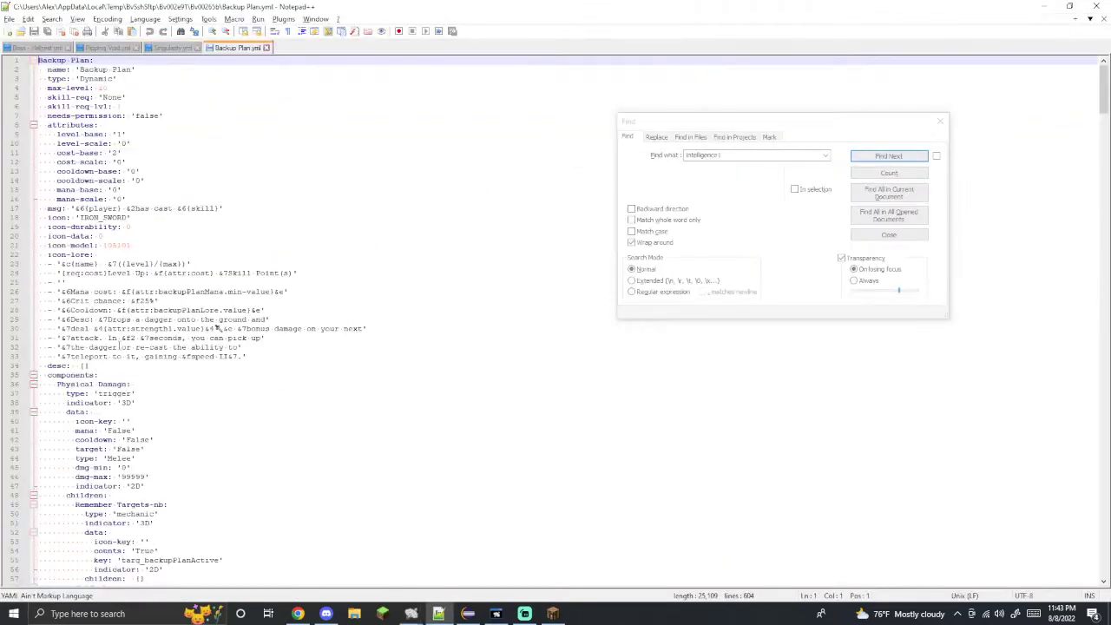
{"action": "left_click", "coordinate": [941, 120]}
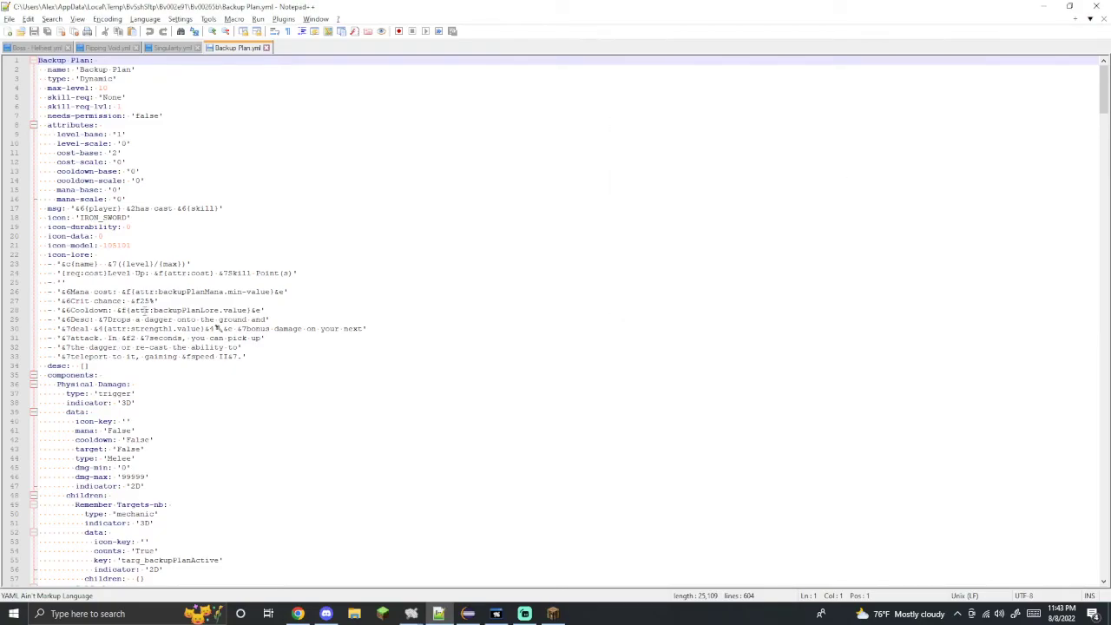
{"action": "left_click_drag", "start_coordinate": [115, 310], "coordinate": [271, 310]}
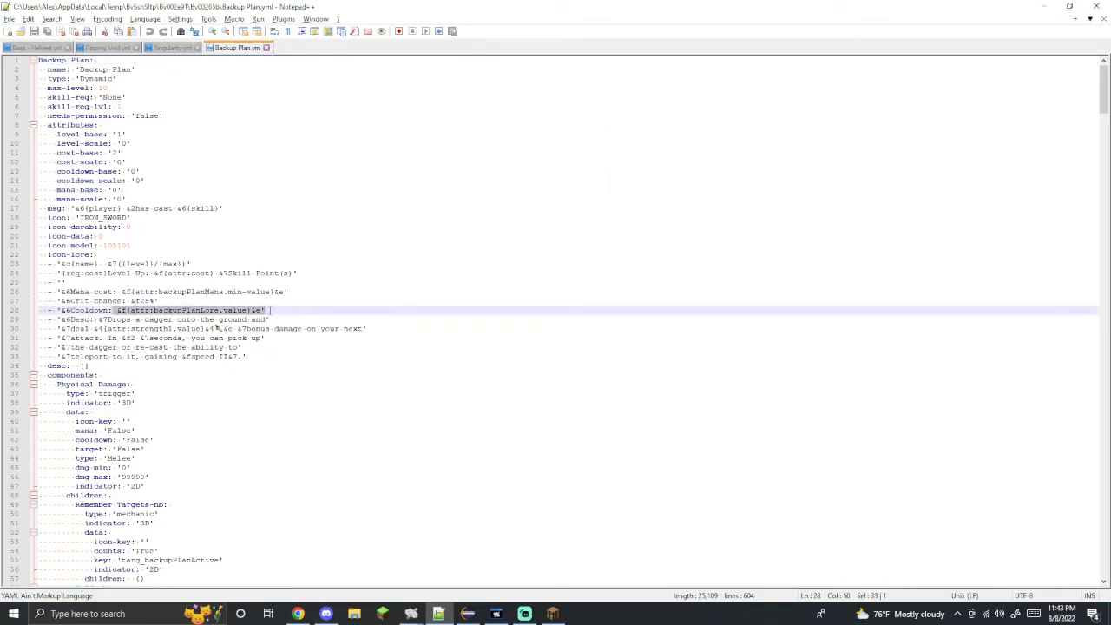
{"action": "double_click", "coordinate": [204, 310]}
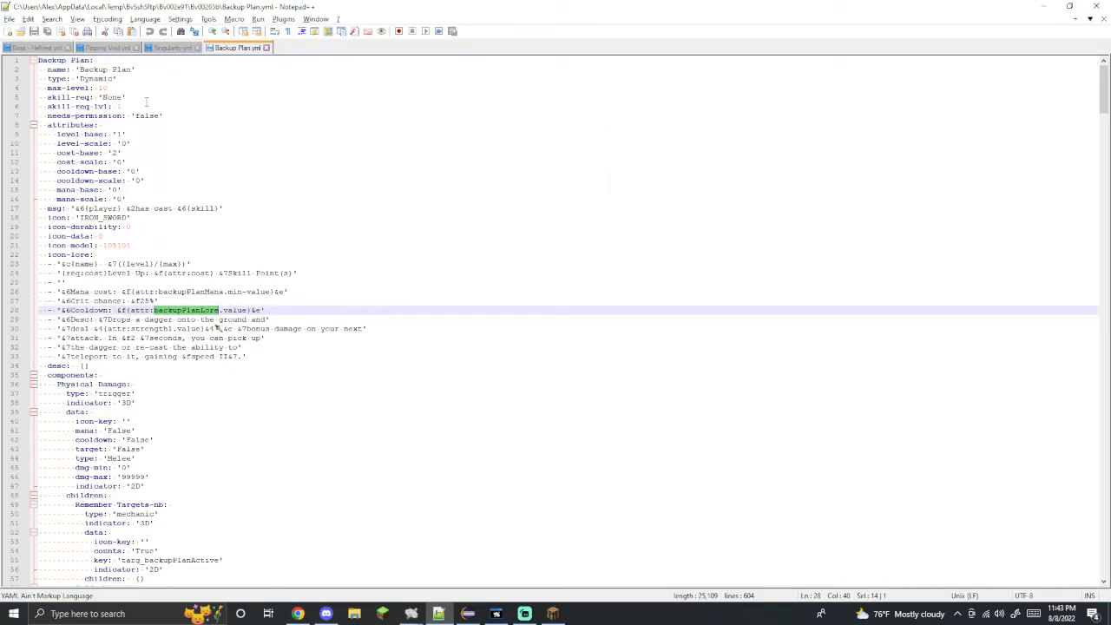
- Compare the lore lines in Singularity.yml with those in Backup Plan.yml
{"action": "left_click", "coordinate": [161, 49]}
{"action": "left_click_drag", "start_coordinate": [211, 328], "coordinate": [116, 329]}
{"action": "left_click", "coordinate": [250, 49]}
{"action": "left_click", "coordinate": [273, 216]}
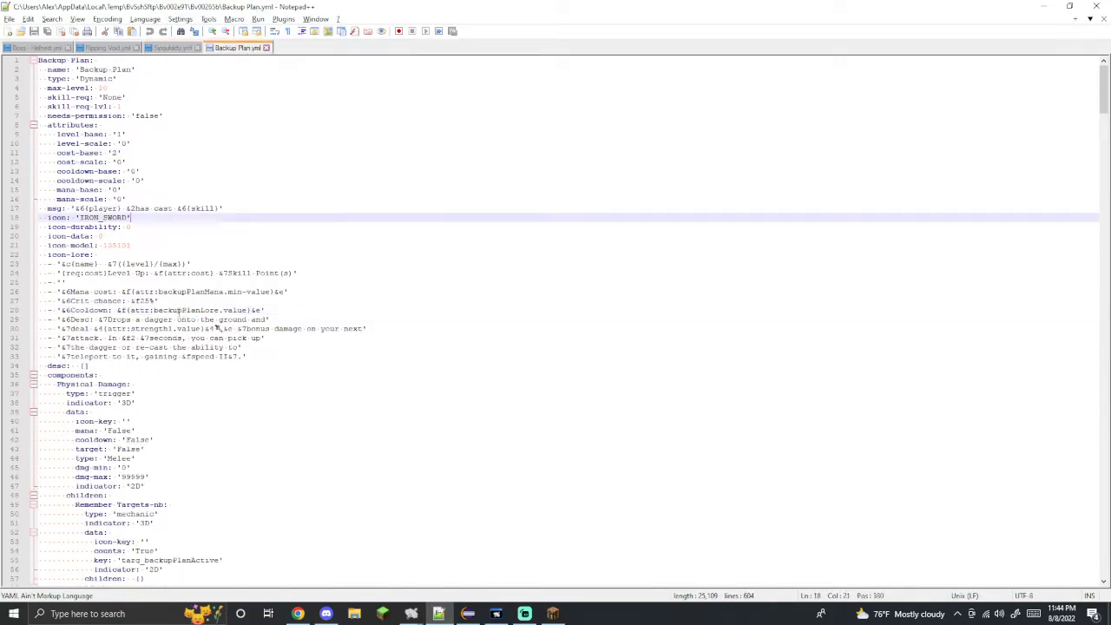
- Search Backup Plan.yml for "cooldown" and examine the value-base entry of the Cooldown-e mechanic
{"action": "left_click", "coordinate": [400, 393]}
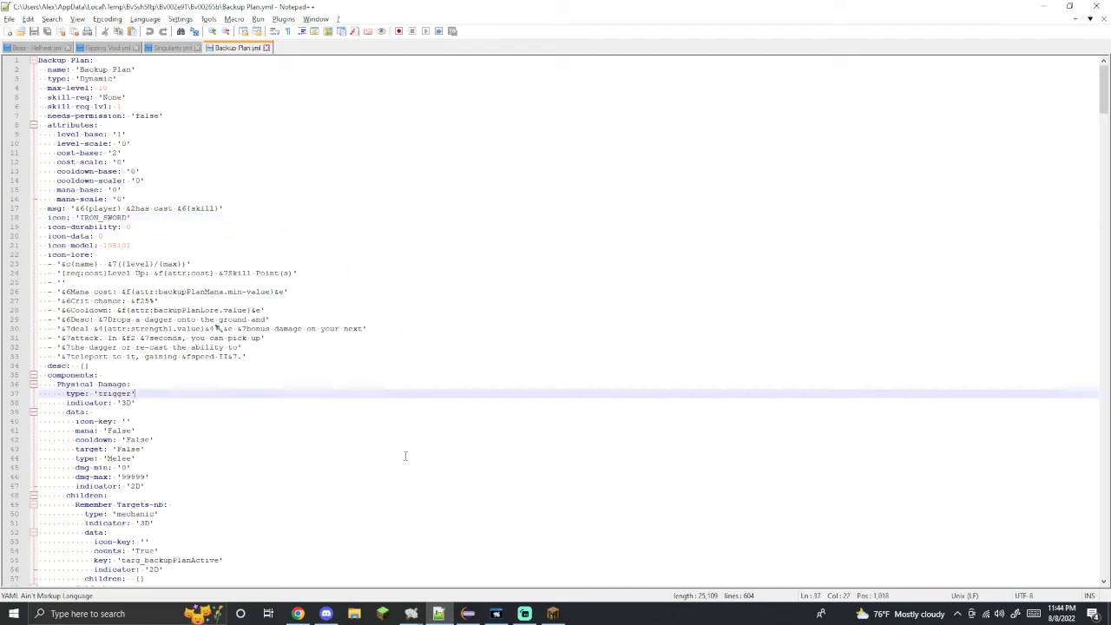
{"action": "key", "text": "ctrl+f"}
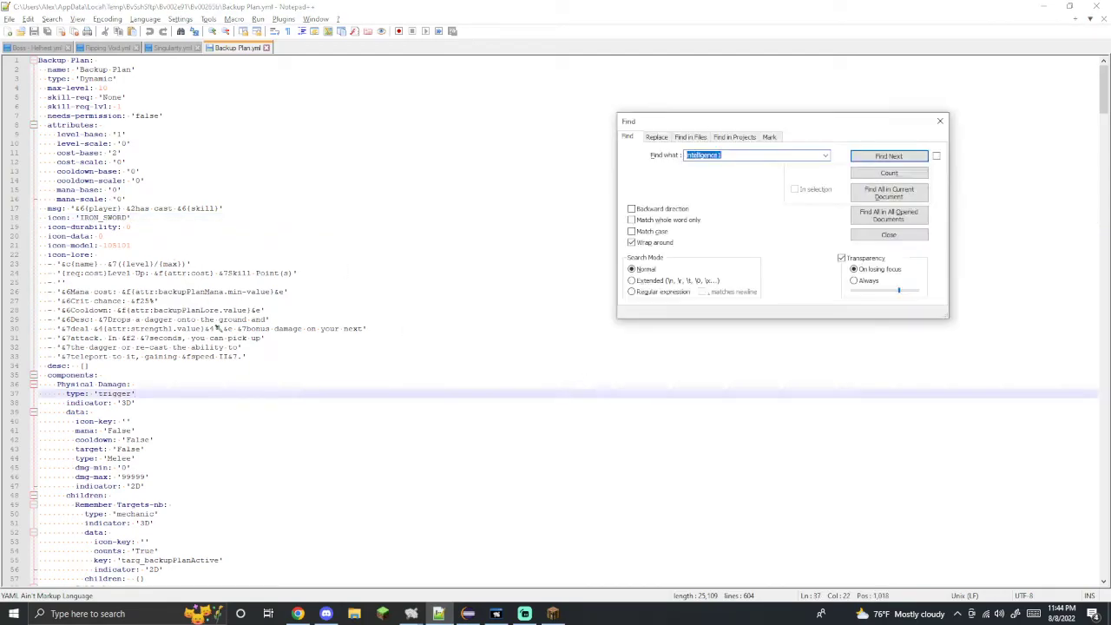
{"action": "type", "text": "cooldown"}
{"action": "key", "text": "Return"}
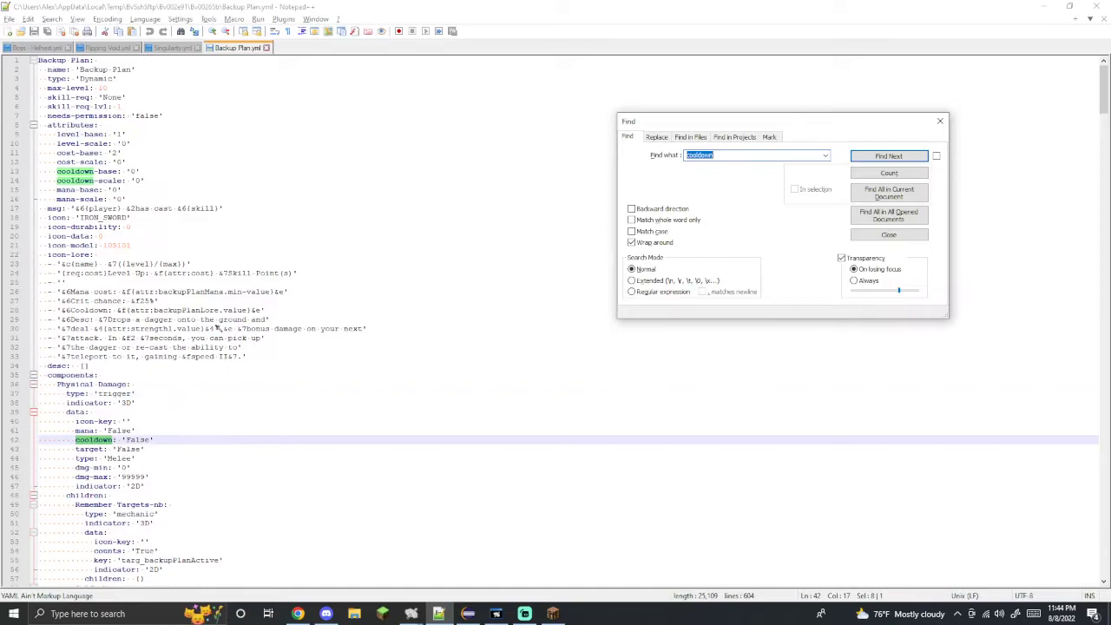
{"action": "key", "text": "Return"}
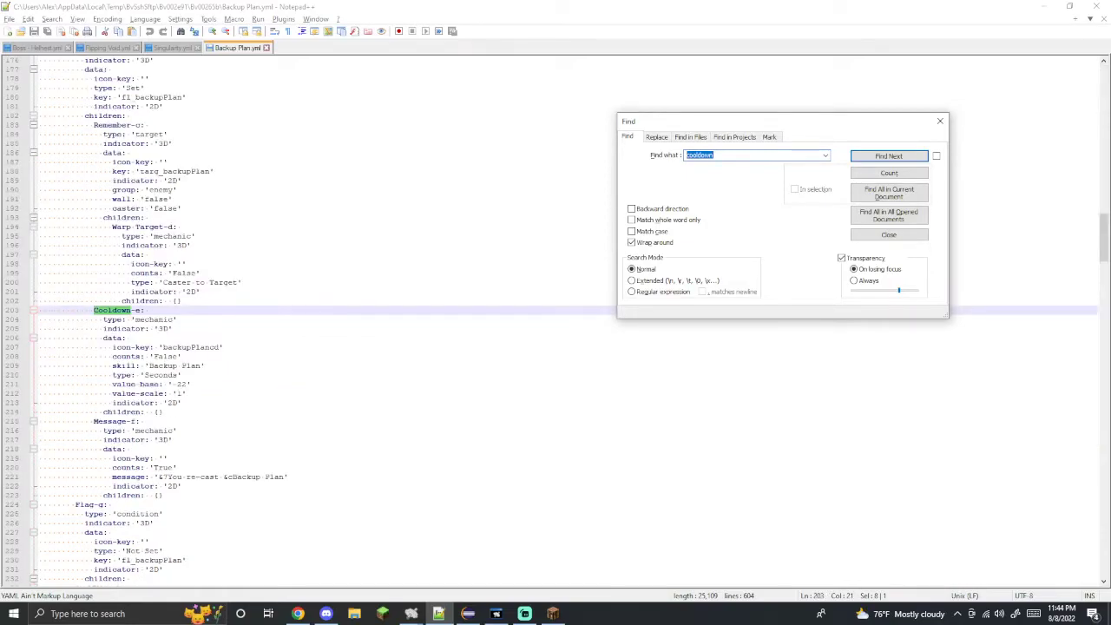
{"action": "left_click", "coordinate": [180, 385]}
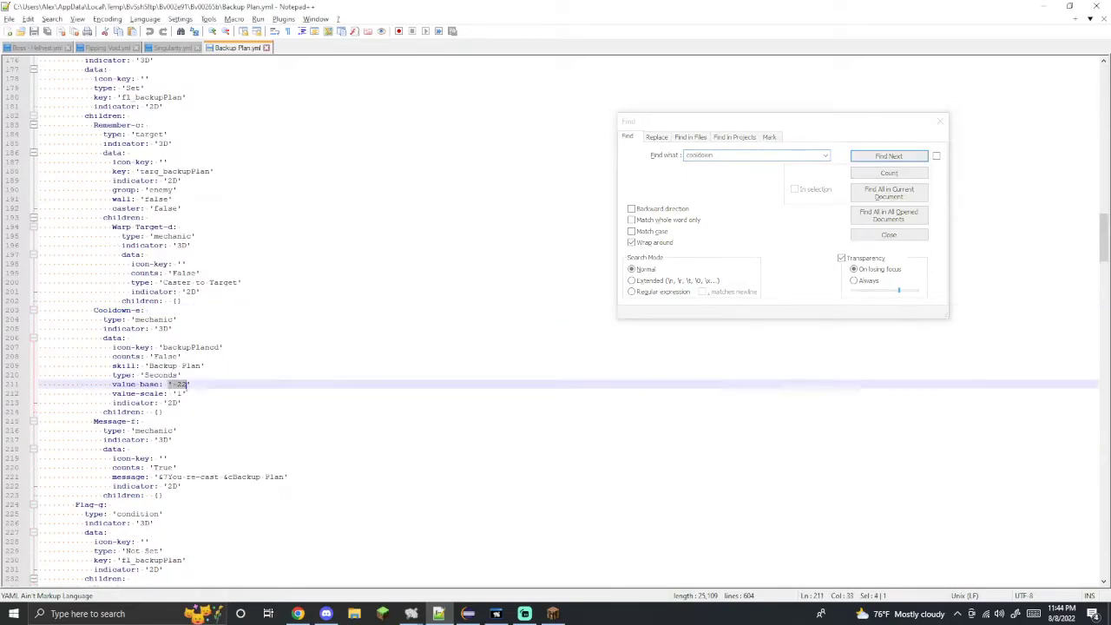
{"action": "double_click", "coordinate": [119, 310]}
- Step through the remaining cooldown matches, examining the Cooldown-w, Cooldown-cb and Cooldown-ib blocks, and return to the start of the file
{"action": "left_click", "coordinate": [888, 156]}
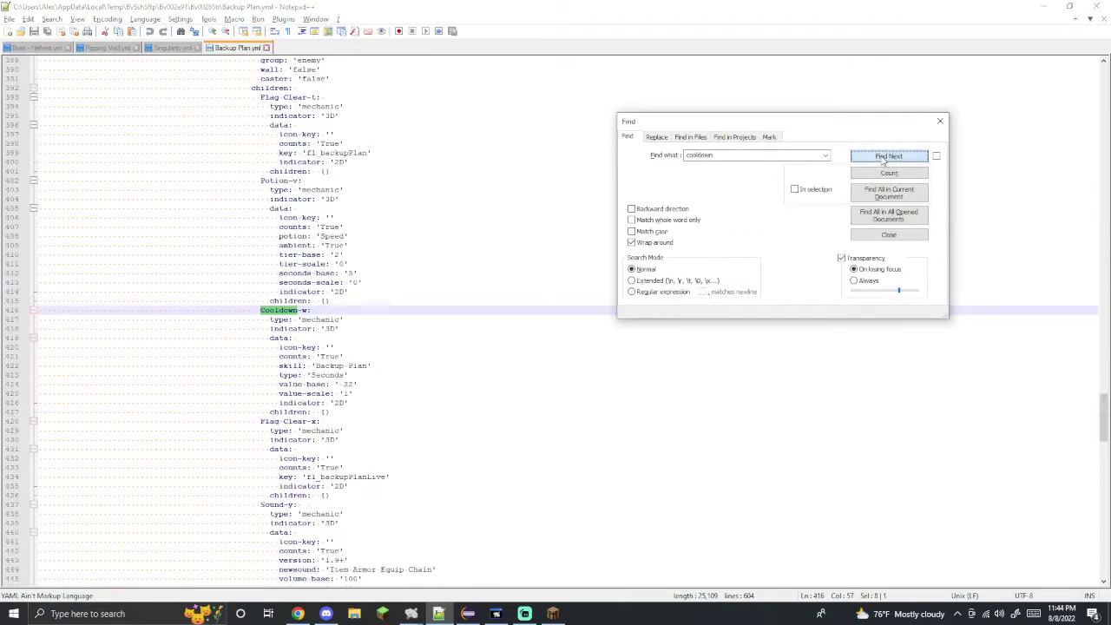
{"action": "left_click_drag", "start_coordinate": [364, 385], "coordinate": [244, 310]}
{"action": "left_click", "coordinate": [462, 299]}
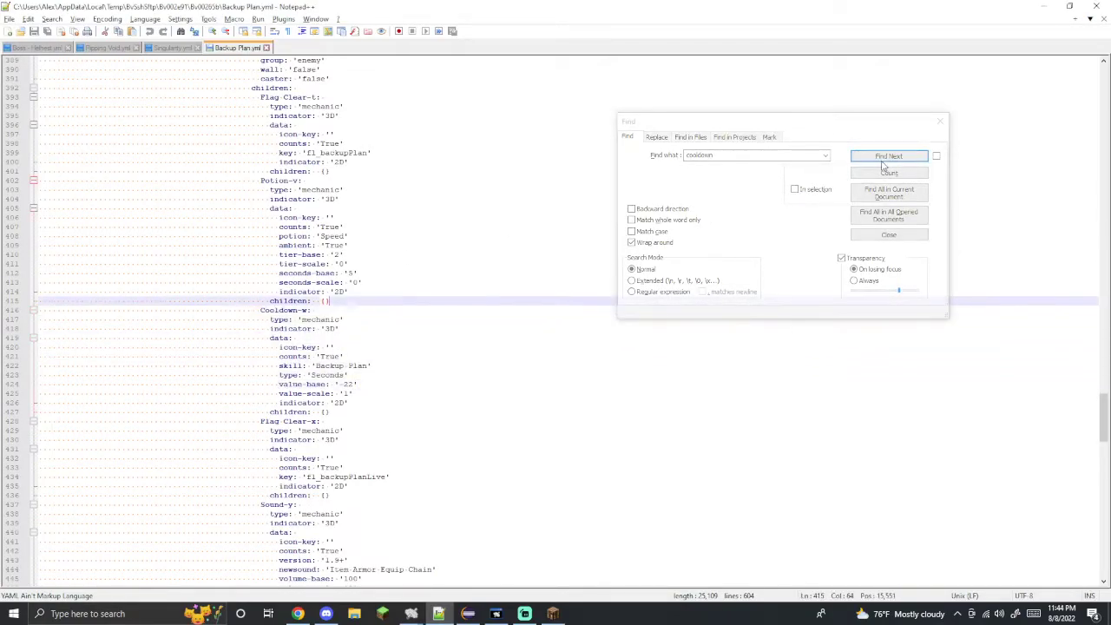
{"action": "left_click", "coordinate": [884, 159]}
{"action": "left_click", "coordinate": [884, 159]}
{"action": "left_click_drag", "start_coordinate": [260, 403], "coordinate": [139, 318]}
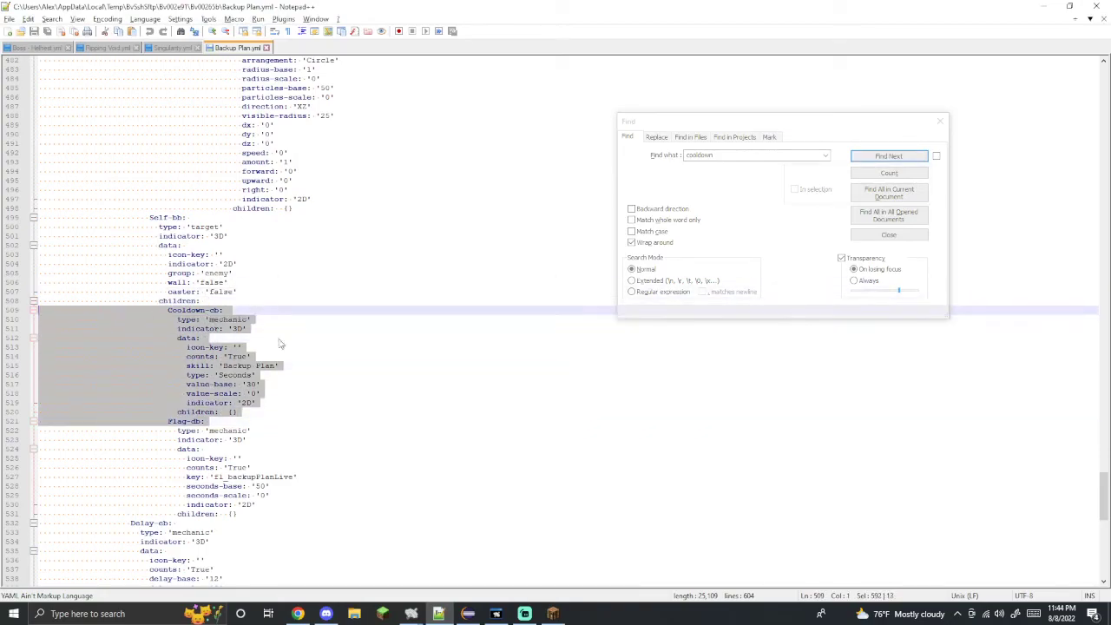
{"action": "left_click", "coordinate": [274, 413]}
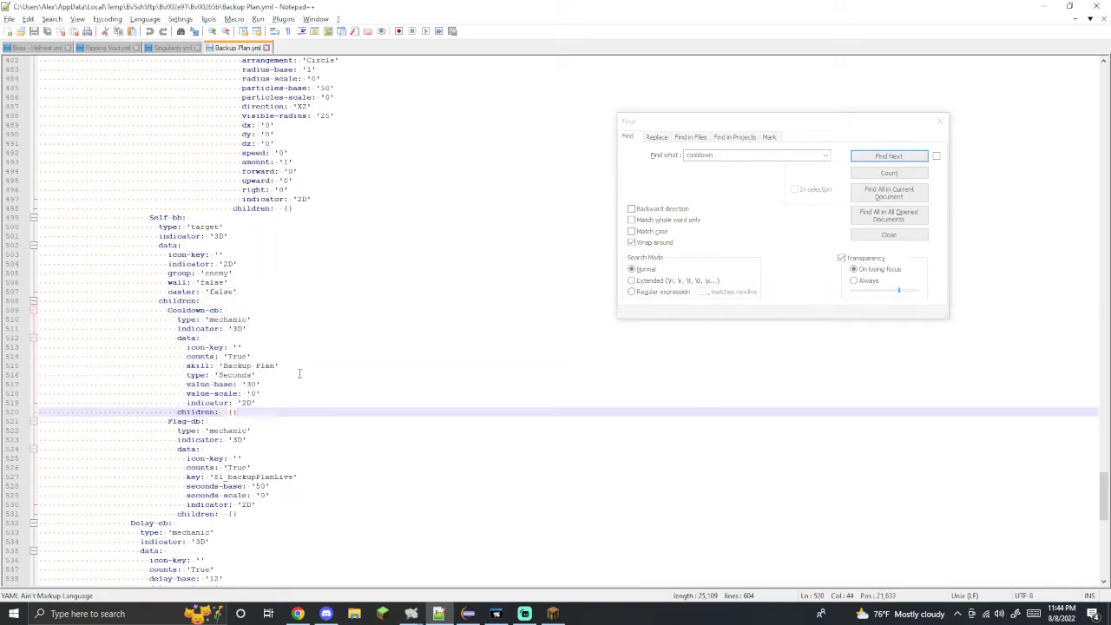
{"action": "left_click", "coordinate": [889, 156]}
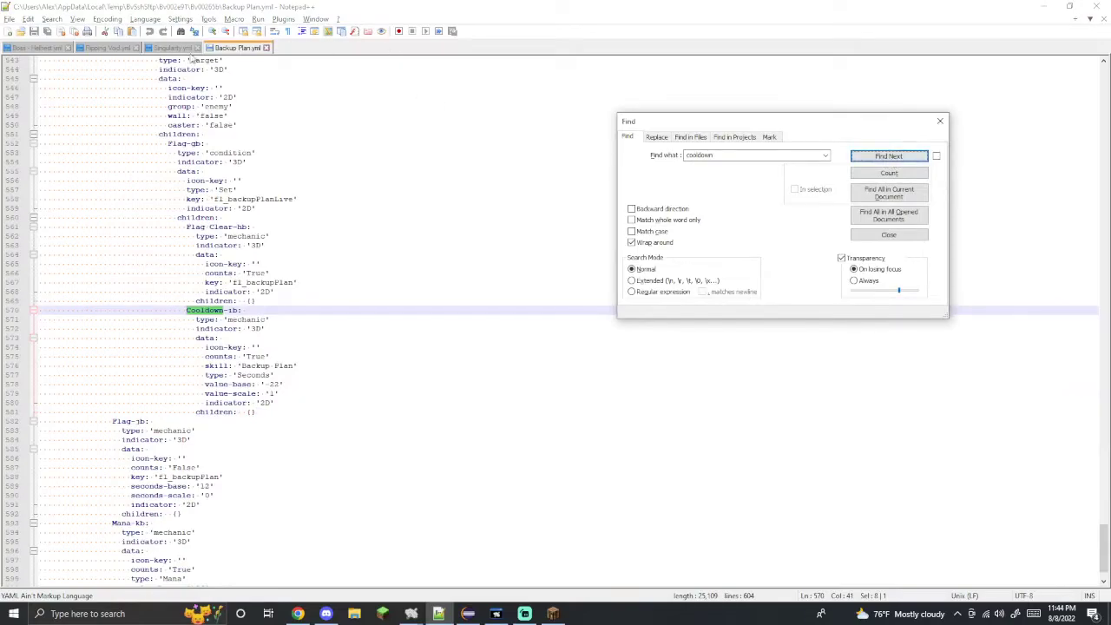
{"action": "left_click_drag", "start_coordinate": [1104, 547], "coordinate": [1070, 83]}
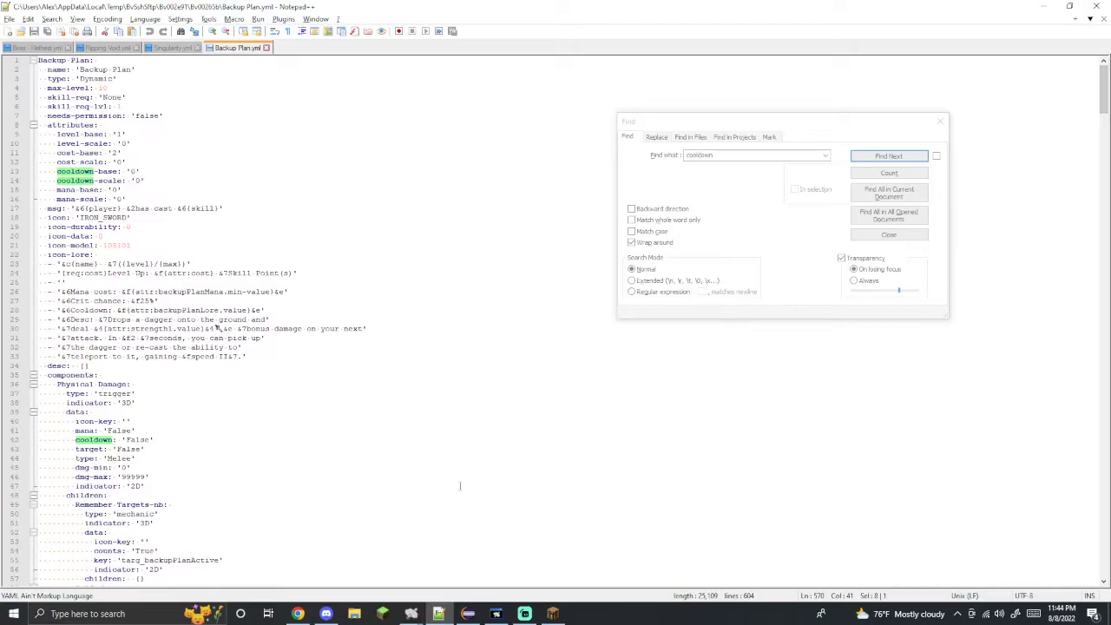
- Switch to Bitvise SFTP, go from the Thief folder to the remote Duelist folder and open Lacerate.yml
{"action": "left_click", "coordinate": [411, 614]}
{"action": "left_click", "coordinate": [472, 556]}
{"action": "left_click", "coordinate": [723, 295]}
{"action": "key", "text": "BackSpace"}
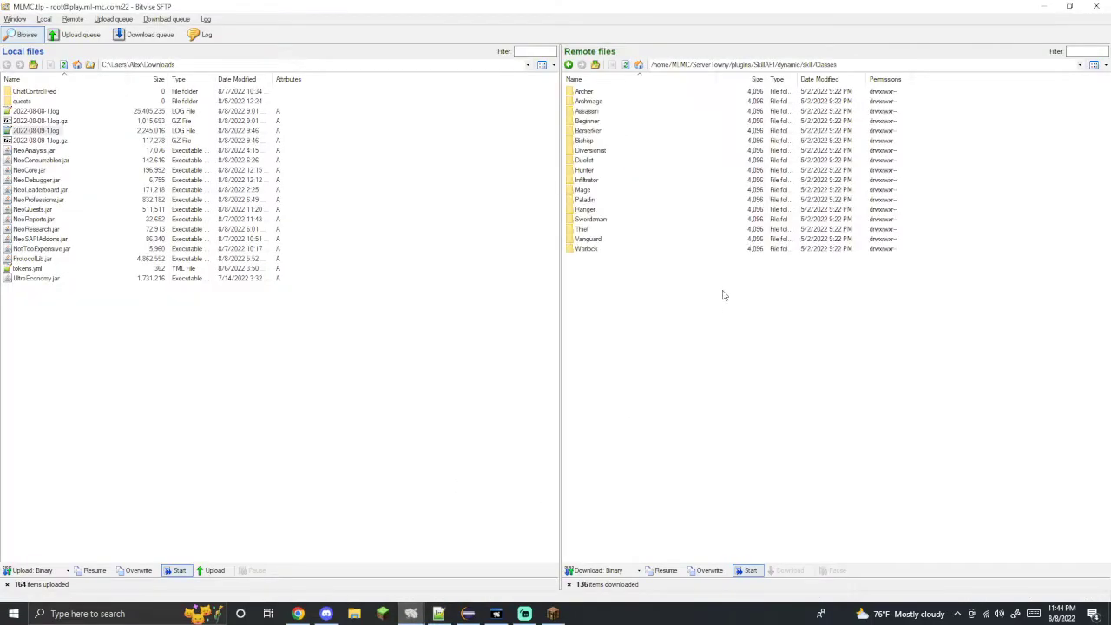
{"action": "double_click", "coordinate": [592, 161]}
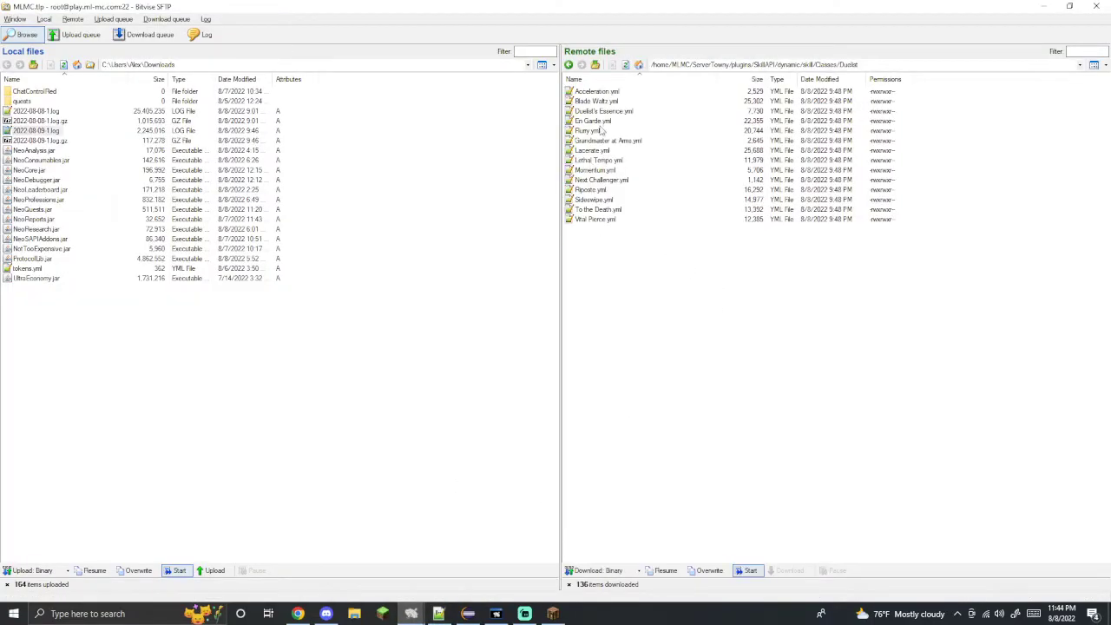
{"action": "double_click", "coordinate": [605, 150]}
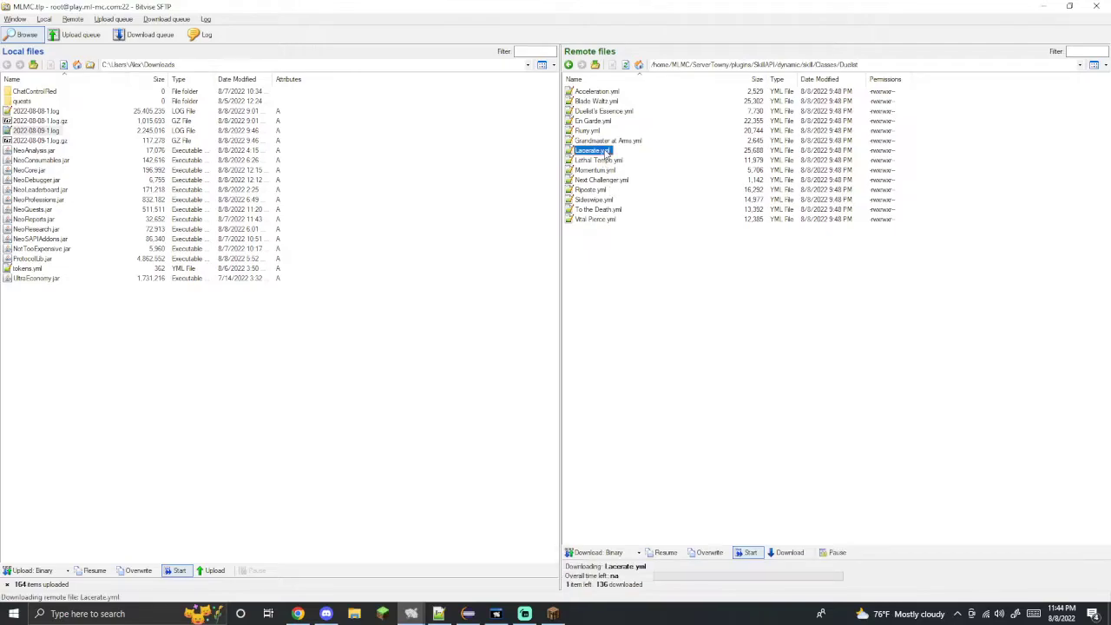
- Search Lacerate.yml for the lore placeholder strength1 and examine the value-base entry of Damage-k
{"action": "double_click", "coordinate": [208, 328]}
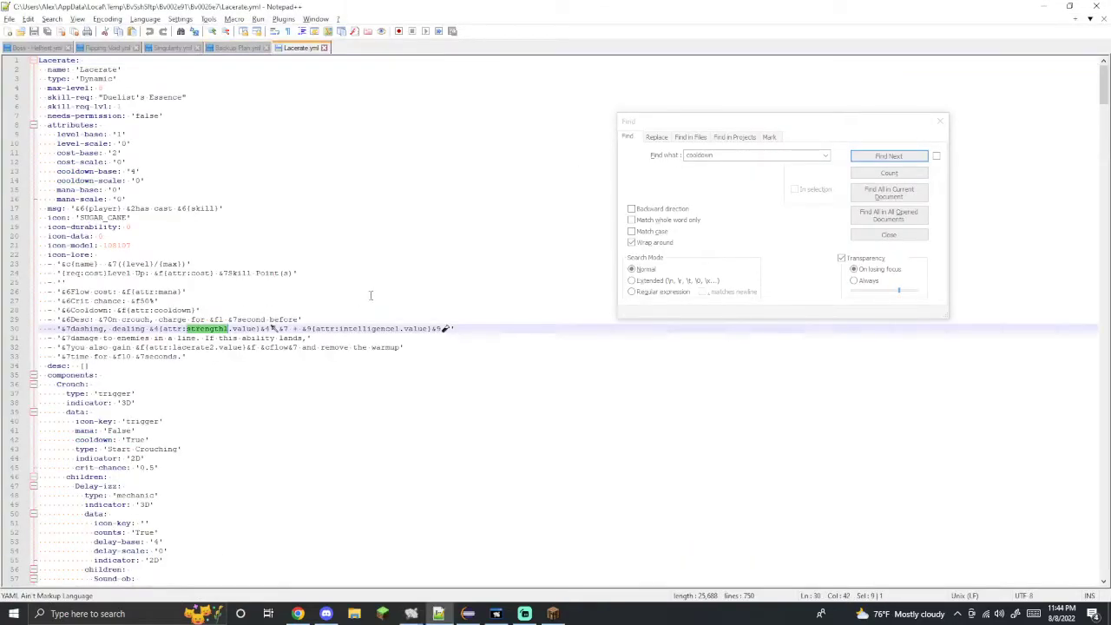
{"action": "key", "text": "ctrl+f"}
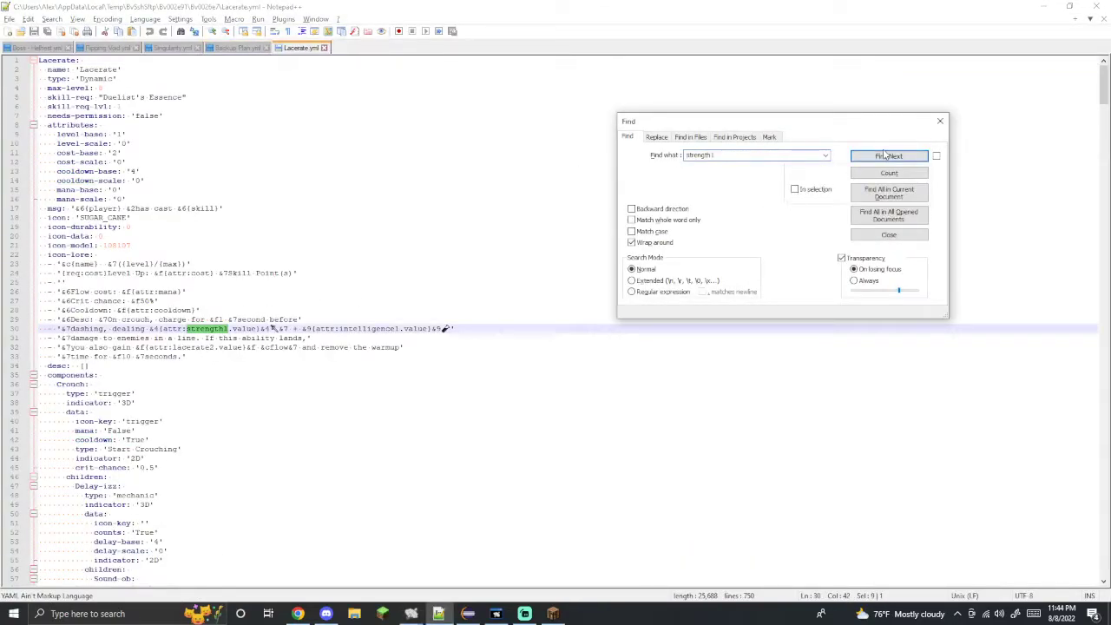
{"action": "key", "text": "Return"}
{"action": "left_click", "coordinate": [235, 369]}
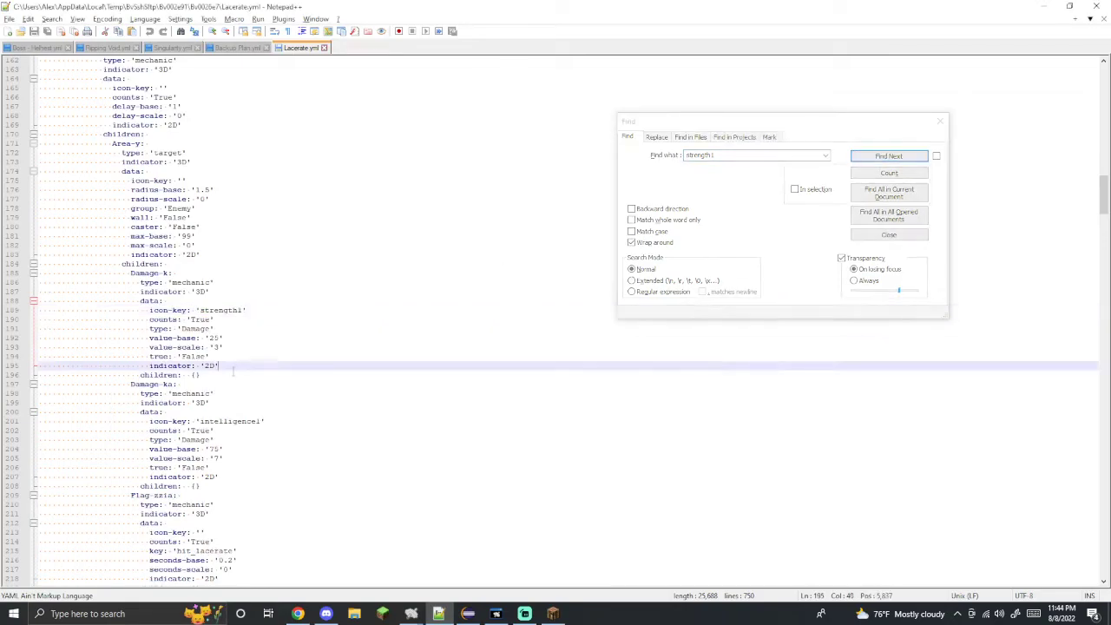
{"action": "double_click", "coordinate": [214, 338]}
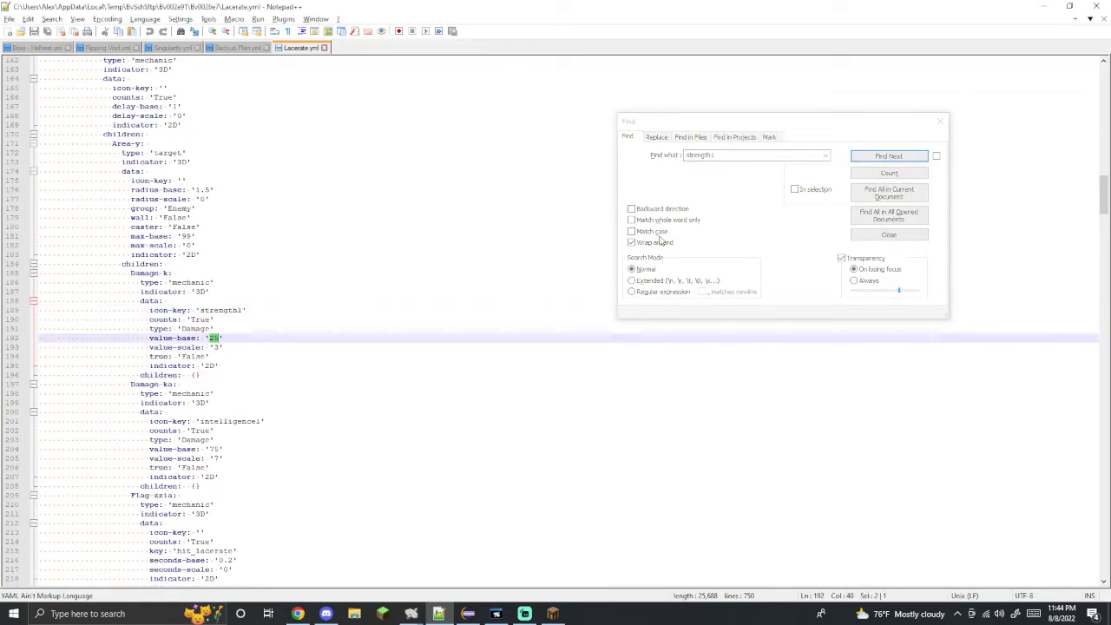
- Cycle through all the strength1 matches in Lacerate.yml, starting from Damage-k's icon-key
{"action": "double_click", "coordinate": [223, 310]}
{"action": "key", "text": "ctrl+f"}
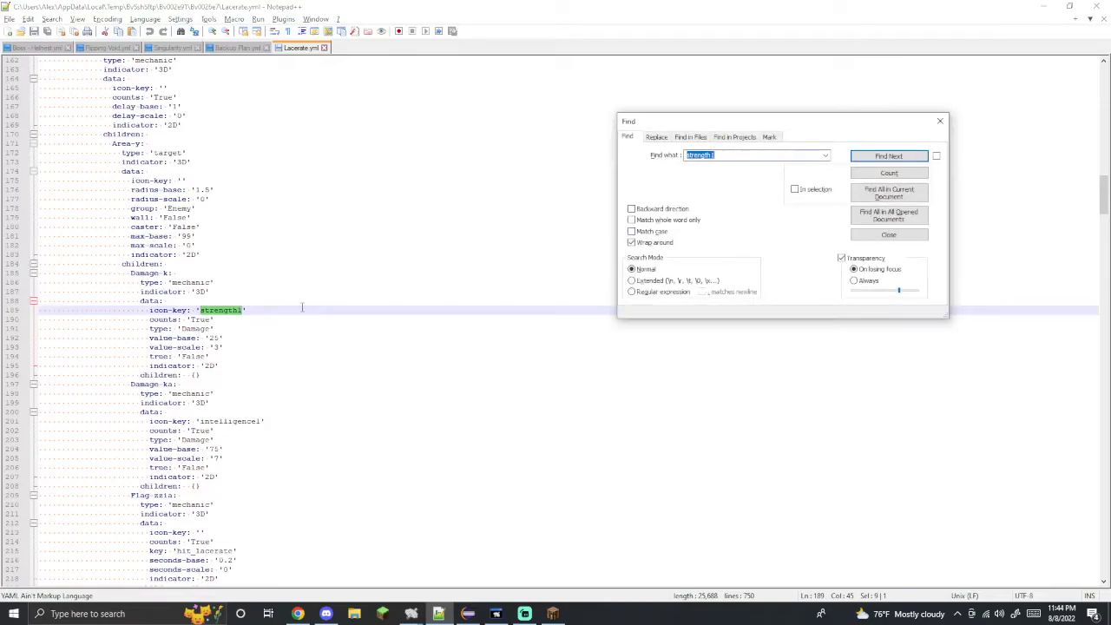
{"action": "left_click", "coordinate": [878, 158]}
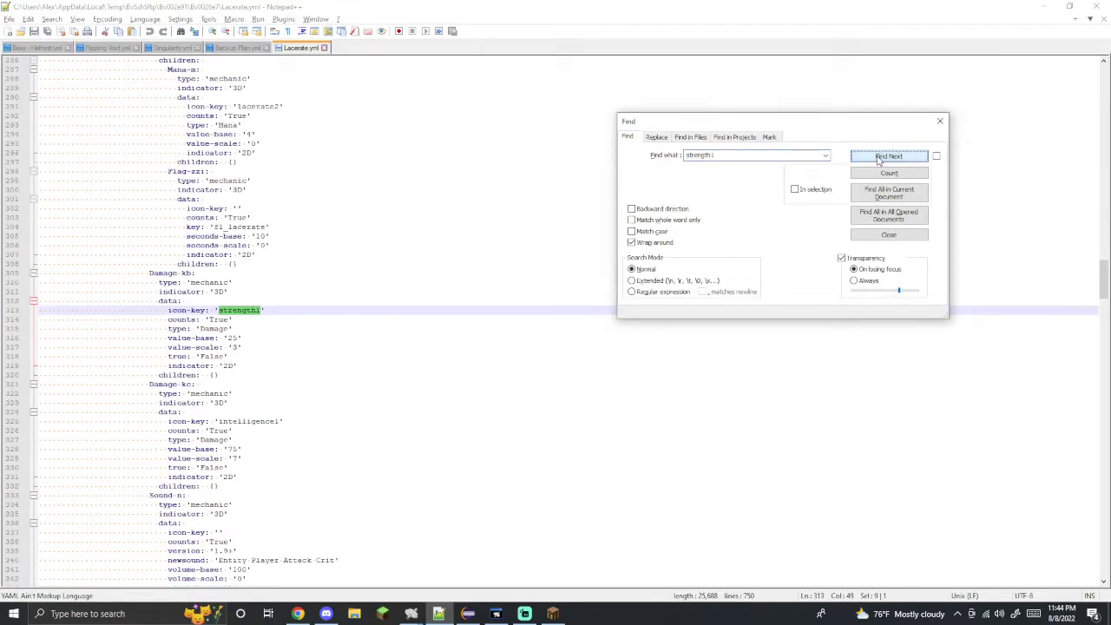
{"action": "left_click", "coordinate": [879, 158]}
{"action": "left_click", "coordinate": [879, 158]}
{"action": "left_click", "coordinate": [878, 158]}
{"action": "left_click", "coordinate": [879, 158]}
{"action": "left_click", "coordinate": [879, 158]}
- Highlight Damage-k's value-base and value-scale lines, followed by the whole Damage-k block
{"action": "left_click", "coordinate": [235, 374]}
{"action": "scroll", "coordinate": [230, 372], "scroll_direction": "up", "scroll_amount": 2}
{"action": "left_click_drag", "start_coordinate": [226, 402], "coordinate": [205, 385]}
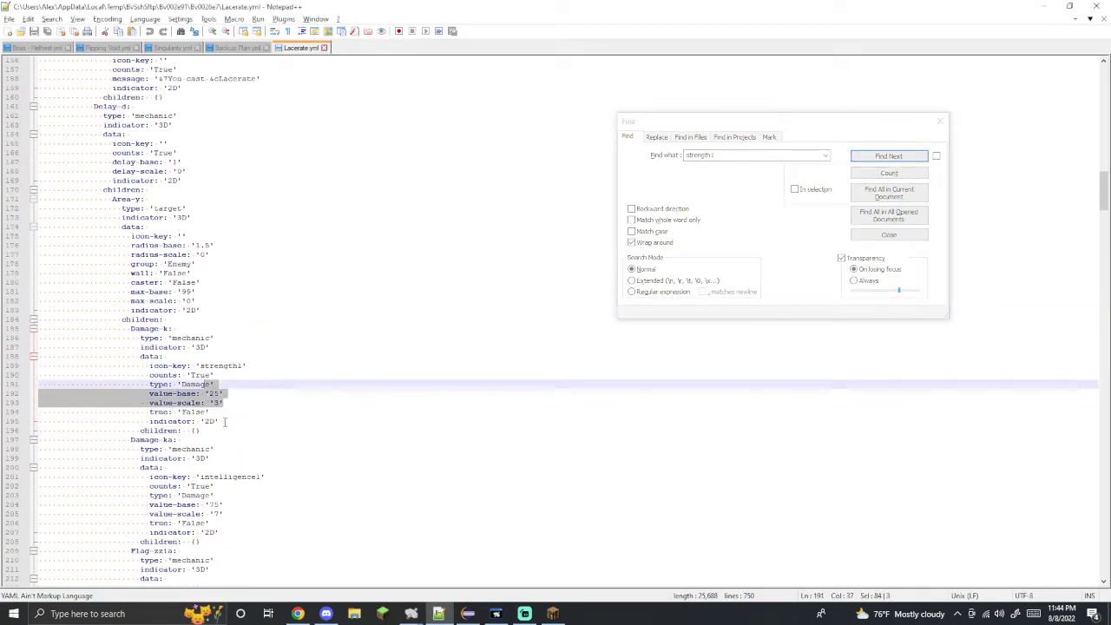
{"action": "left_click", "coordinate": [232, 440]}
{"action": "left_click_drag", "start_coordinate": [231, 431], "coordinate": [76, 328]}
- Review Lacerate's icon-lore and Crouch trigger sections, and relate the strength1 placeholder to Damage-k's icon-key
{"action": "scroll", "coordinate": [260, 431], "scroll_direction": "up", "scroll_amount": 6}
{"action": "scroll", "coordinate": [261, 430], "scroll_direction": "up", "scroll_amount": 20}
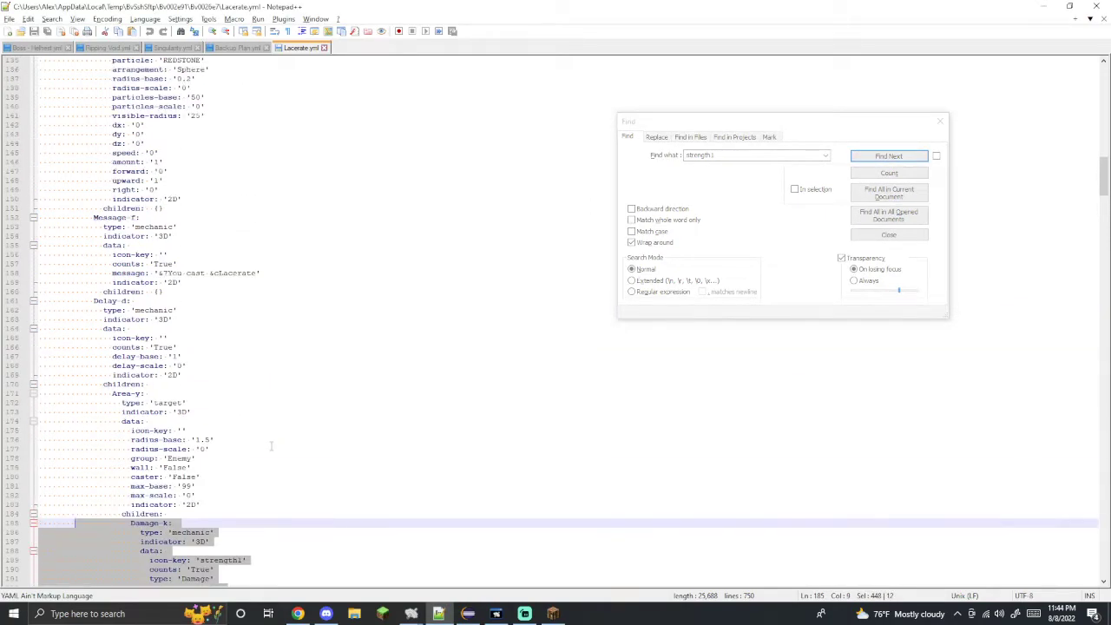
{"action": "scroll", "coordinate": [270, 449], "scroll_direction": "up", "scroll_amount": 10}
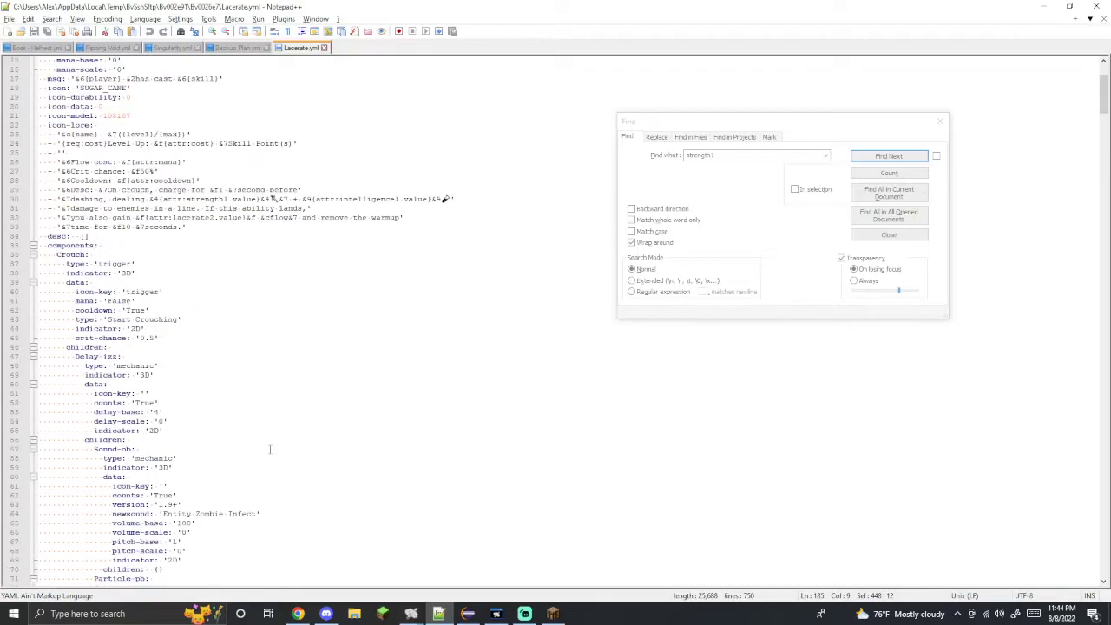
{"action": "scroll", "coordinate": [270, 449], "scroll_direction": "down", "scroll_amount": 20}
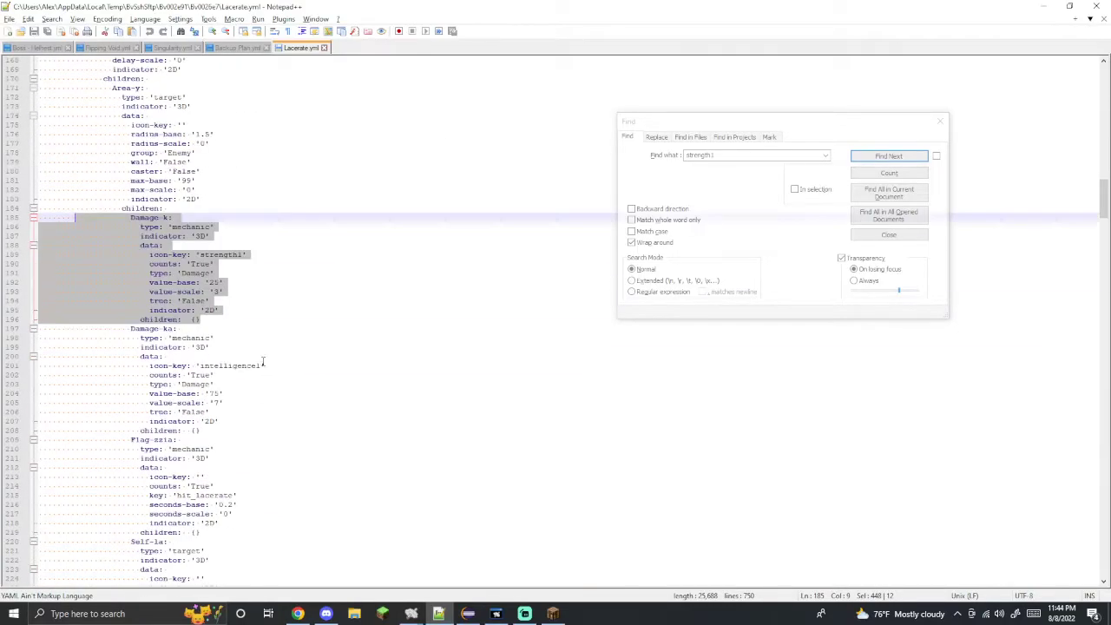
{"action": "left_click", "coordinate": [244, 254]}
{"action": "double_click", "coordinate": [220, 254]}
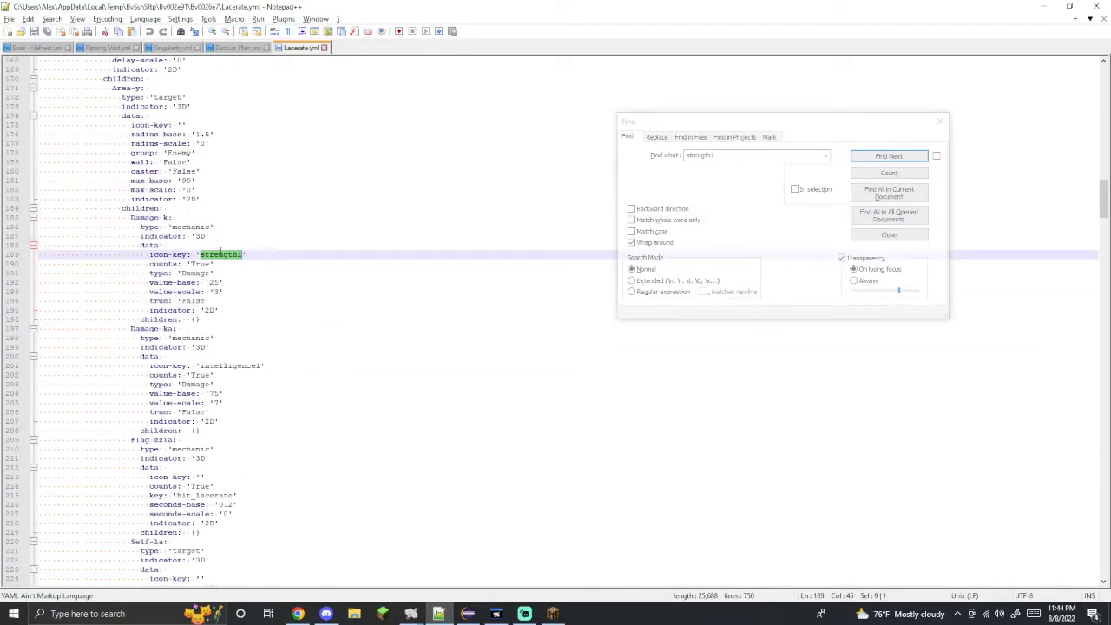
- Find the next strength1 match and highlight the Damage-kb block to examine its repeated damage values
{"action": "left_click", "coordinate": [871, 162]}
{"action": "left_click_drag", "start_coordinate": [227, 375], "coordinate": [98, 273]}
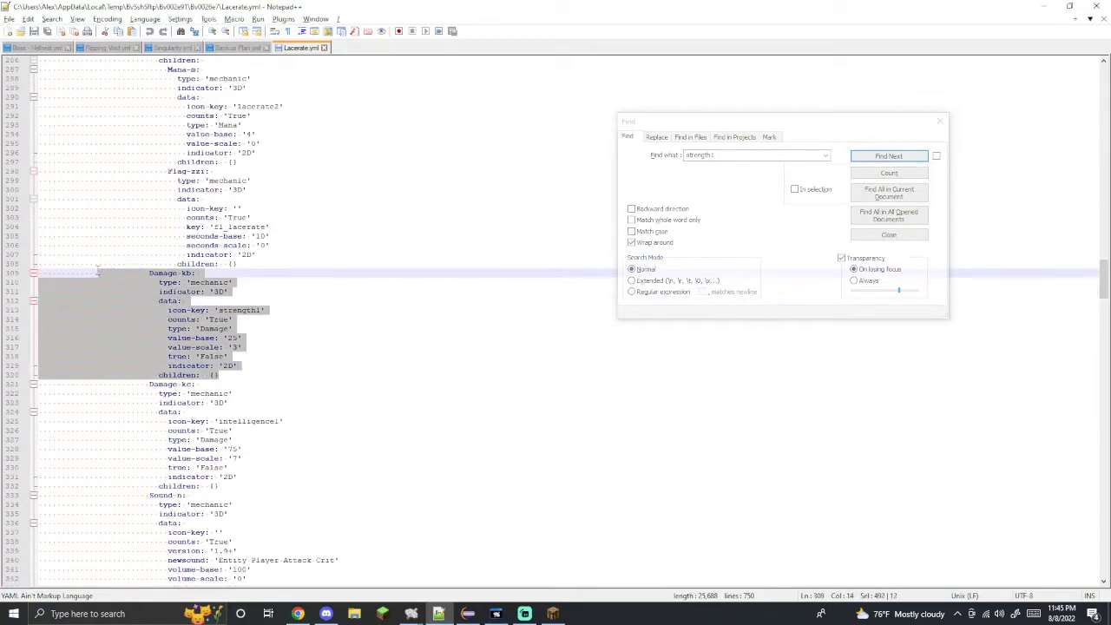
{"action": "left_click", "coordinate": [246, 282]}
{"action": "left_click_drag", "start_coordinate": [251, 367], "coordinate": [131, 273]}
{"action": "left_click", "coordinate": [236, 301]}
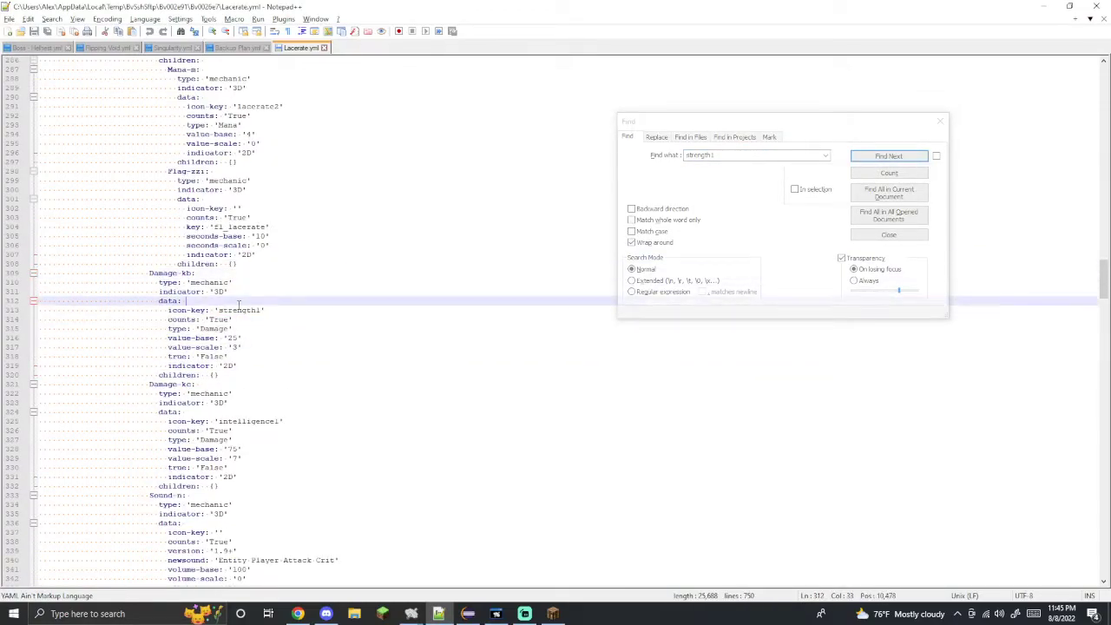
- Cycle through the strength1 matches from Damage-kb onward, past the lore line, to locate each matching damage block such as Damage-kd
{"action": "double_click", "coordinate": [239, 310]}
{"action": "key", "text": "ctrl+f"}
{"action": "left_click", "coordinate": [890, 161]}
{"action": "left_click", "coordinate": [891, 161]}
{"action": "left_click", "coordinate": [890, 161]}
{"action": "left_click", "coordinate": [890, 162]}
{"action": "left_click", "coordinate": [890, 162]}
{"action": "left_click", "coordinate": [891, 162]}
{"action": "left_click", "coordinate": [889, 156]}
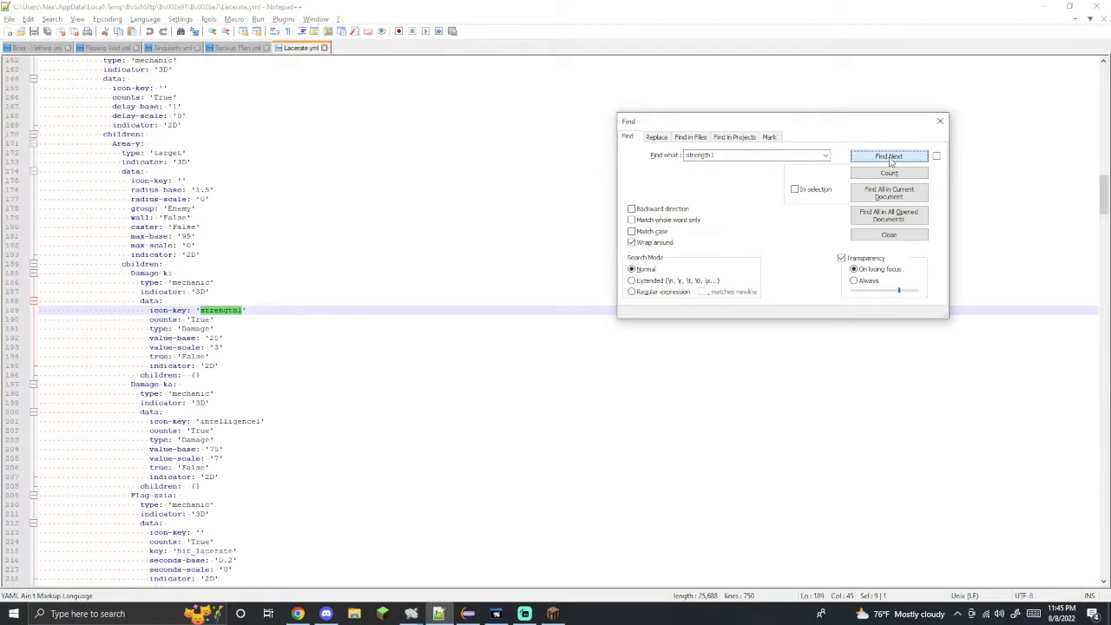
{"action": "left_click", "coordinate": [889, 156]}
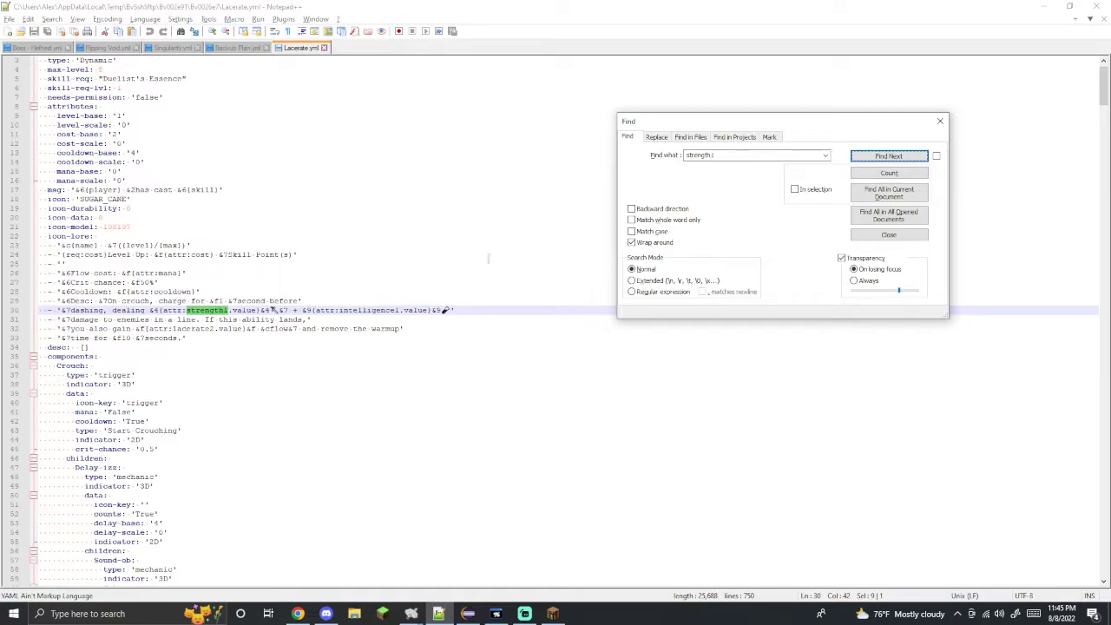
{"action": "left_click", "coordinate": [895, 157]}
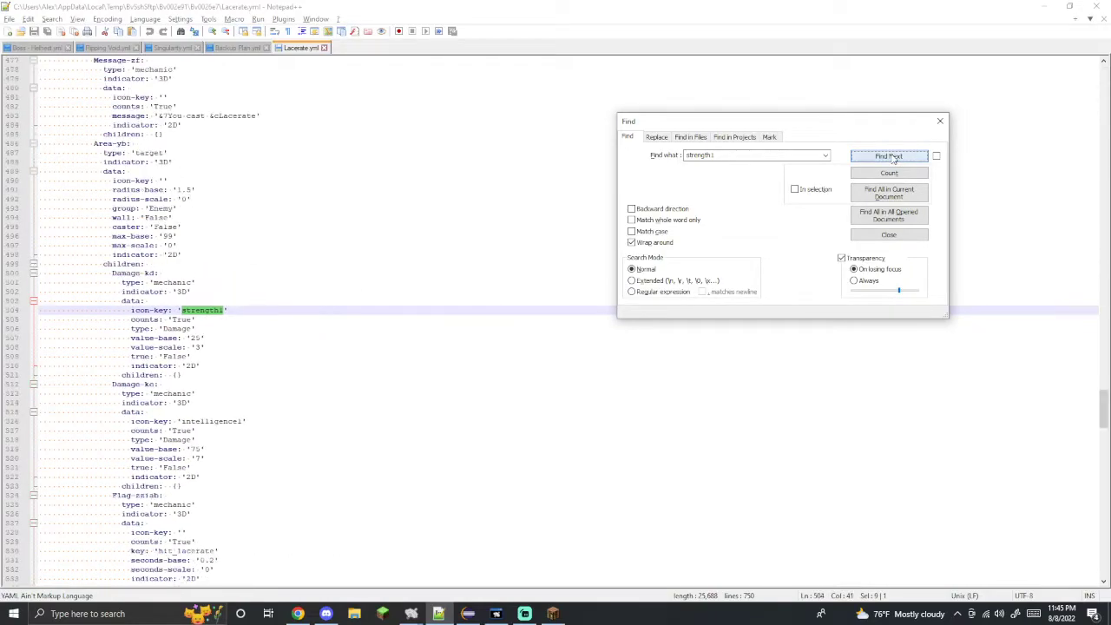
- Continue through the remaining strength1 matches in Lacerate until the Damage-kf block is reached
{"action": "left_click", "coordinate": [889, 156]}
{"action": "left_click", "coordinate": [889, 157]}
{"action": "left_click", "coordinate": [889, 157]}
{"action": "left_click", "coordinate": [889, 156]}
{"action": "left_click", "coordinate": [890, 157]}
{"action": "left_click", "coordinate": [535, 220]}
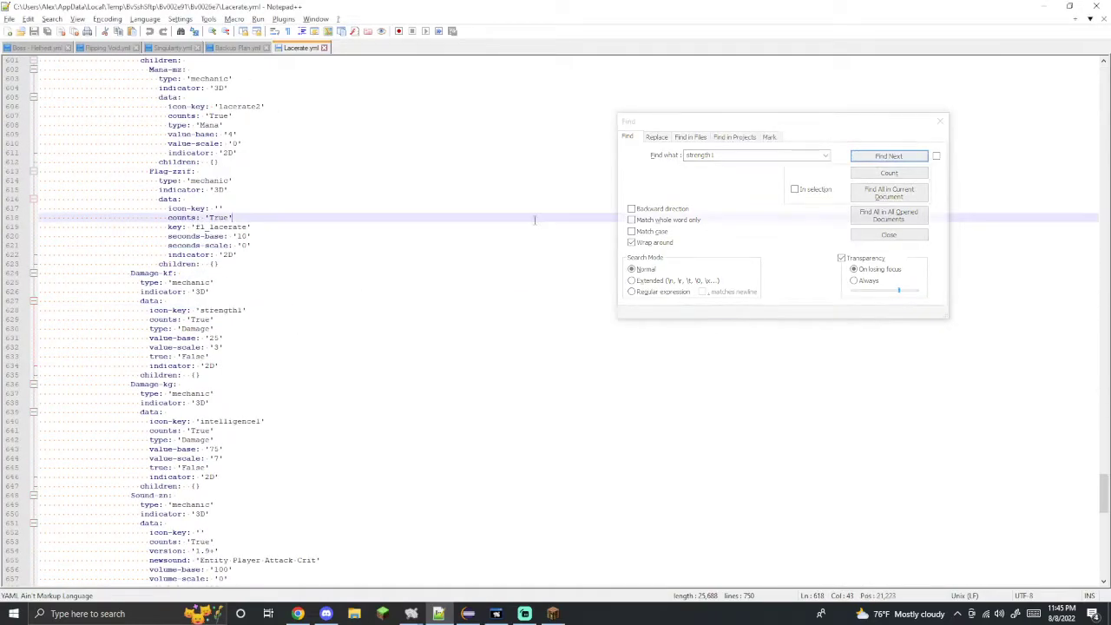
- Switch to Bitvise SFTP, go from the current class folder to the Paladin folder, and open Hardened Resolve.yml
{"action": "mouse_move", "coordinate": [411, 613]}
{"action": "left_click", "coordinate": [451, 565]}
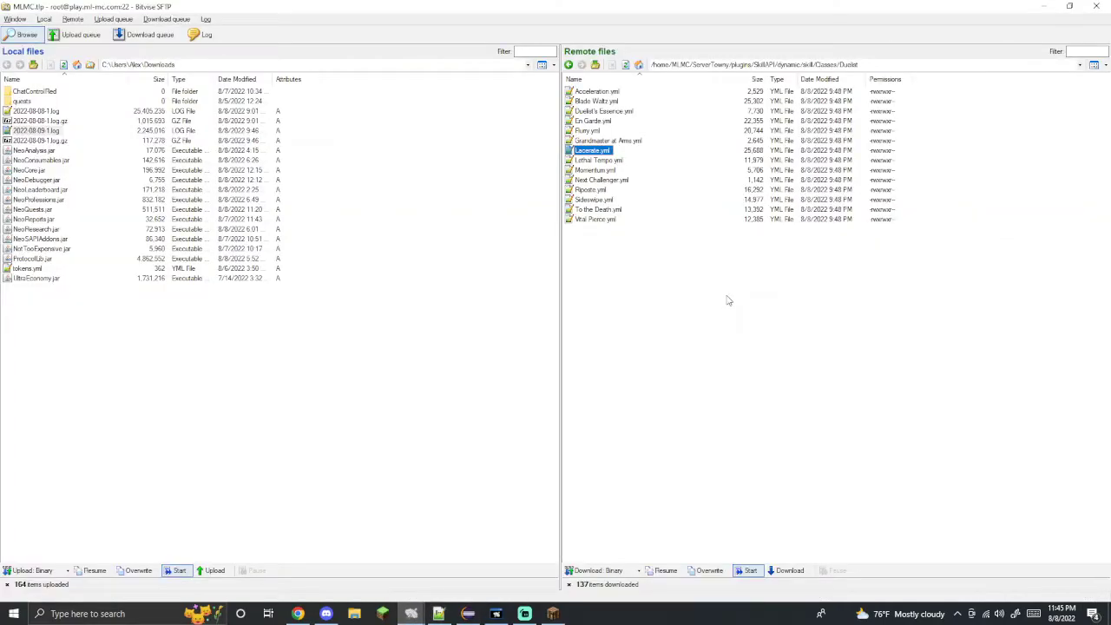
{"action": "left_click", "coordinate": [728, 301]}
{"action": "key", "text": "BackSpace"}
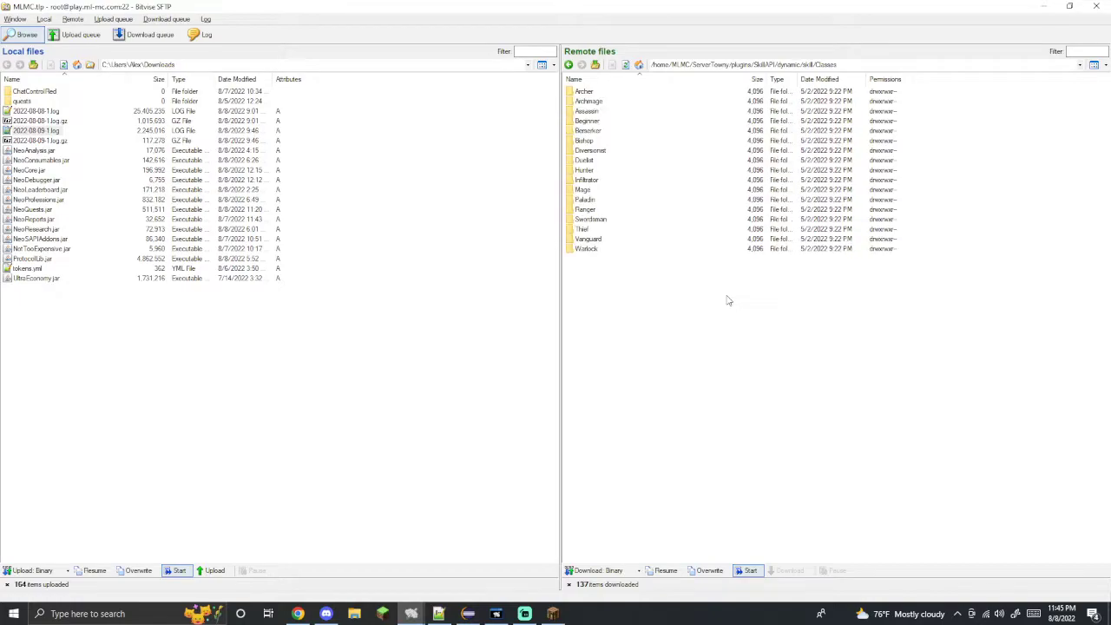
{"action": "double_click", "coordinate": [594, 200]}
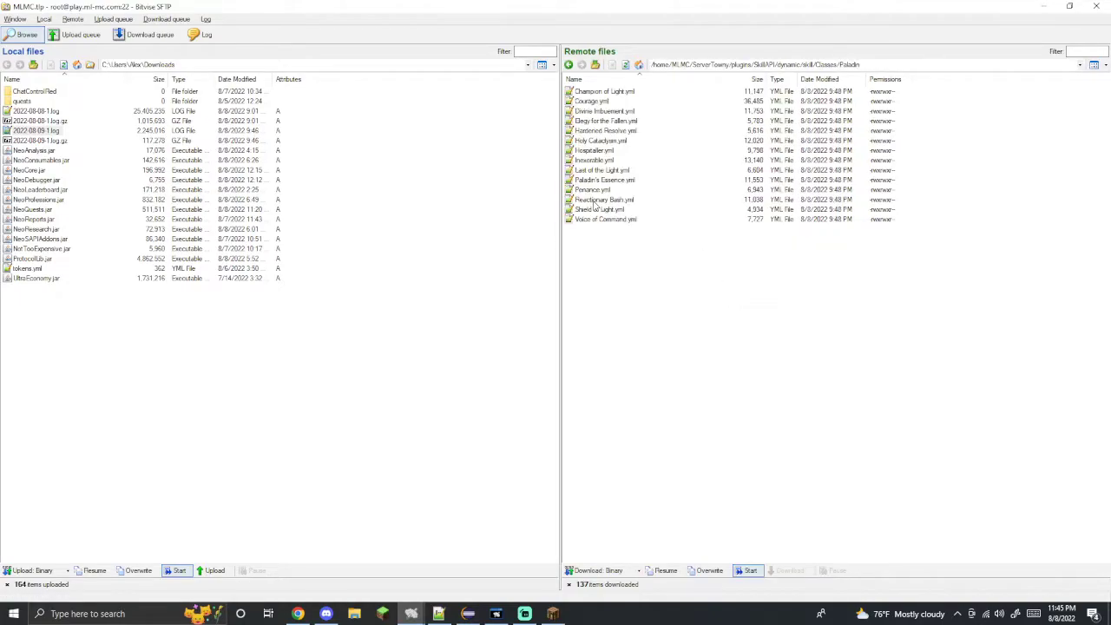
{"action": "double_click", "coordinate": [608, 130]}
- Highlight the hardenedresolve1lore placeholder in Hardened Resolve's icon-lore description, including its lore suffix
{"action": "double_click", "coordinate": [205, 339]}
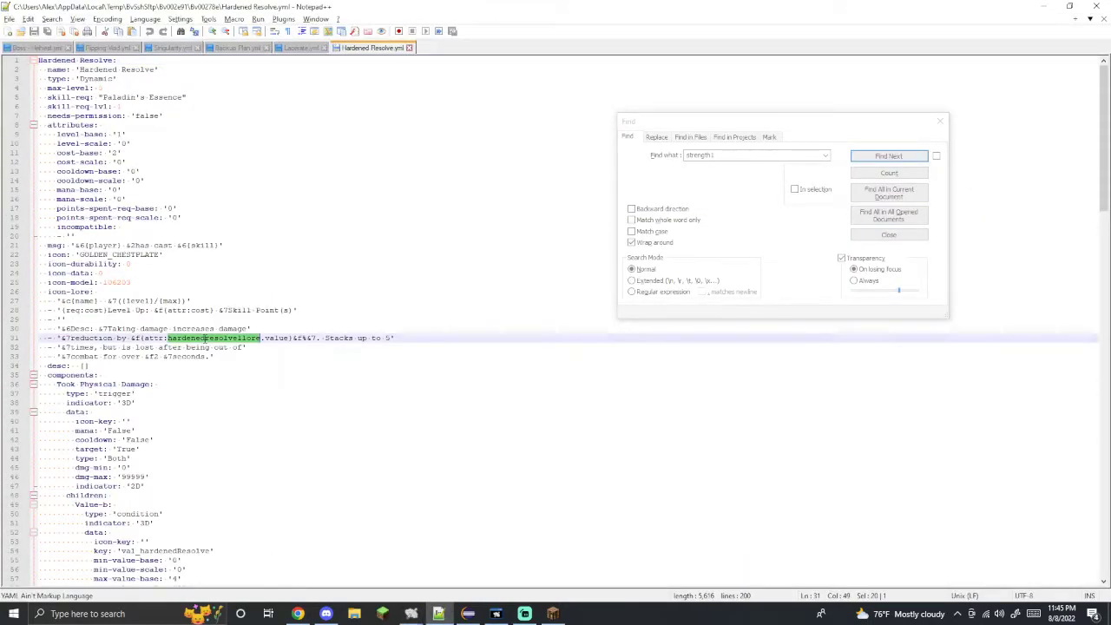
{"action": "left_click", "coordinate": [241, 339]}
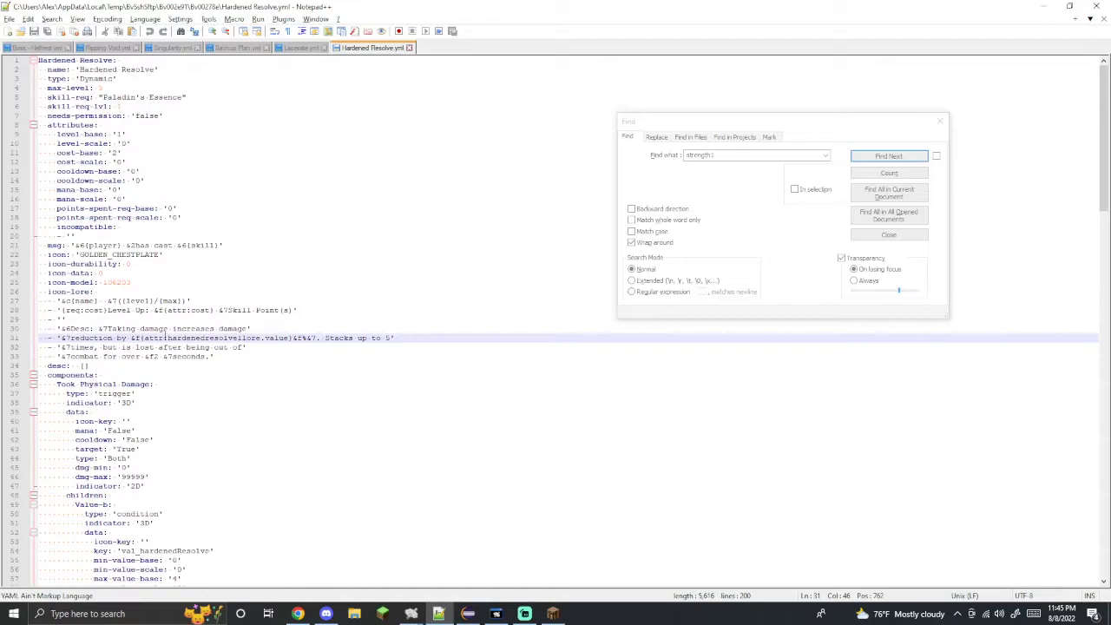
{"action": "left_click_drag", "start_coordinate": [247, 339], "coordinate": [261, 339]}
{"action": "double_click", "coordinate": [199, 335]}
{"action": "left_click_drag", "start_coordinate": [243, 336], "coordinate": [242, 333]}
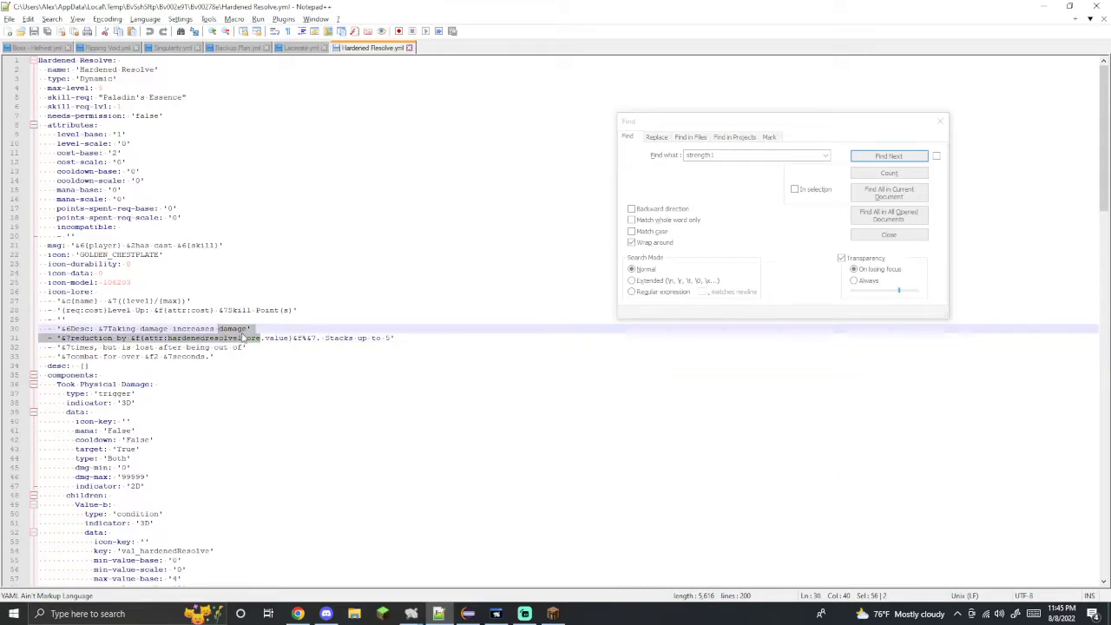
{"action": "left_click", "coordinate": [245, 339]}
- Search for hardenedresolve1lore from the lore line and examine the value-base and value-scale lines of the matching Value Set-i block
{"action": "double_click", "coordinate": [245, 339]}
{"action": "key", "text": "ctrl+f"}
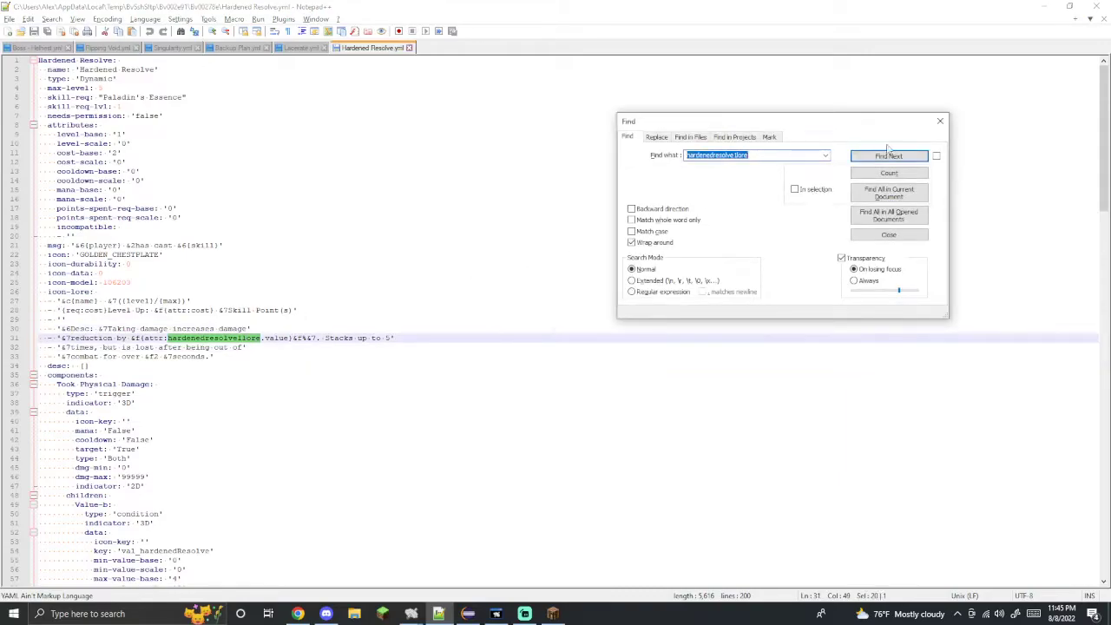
{"action": "left_click", "coordinate": [889, 155]}
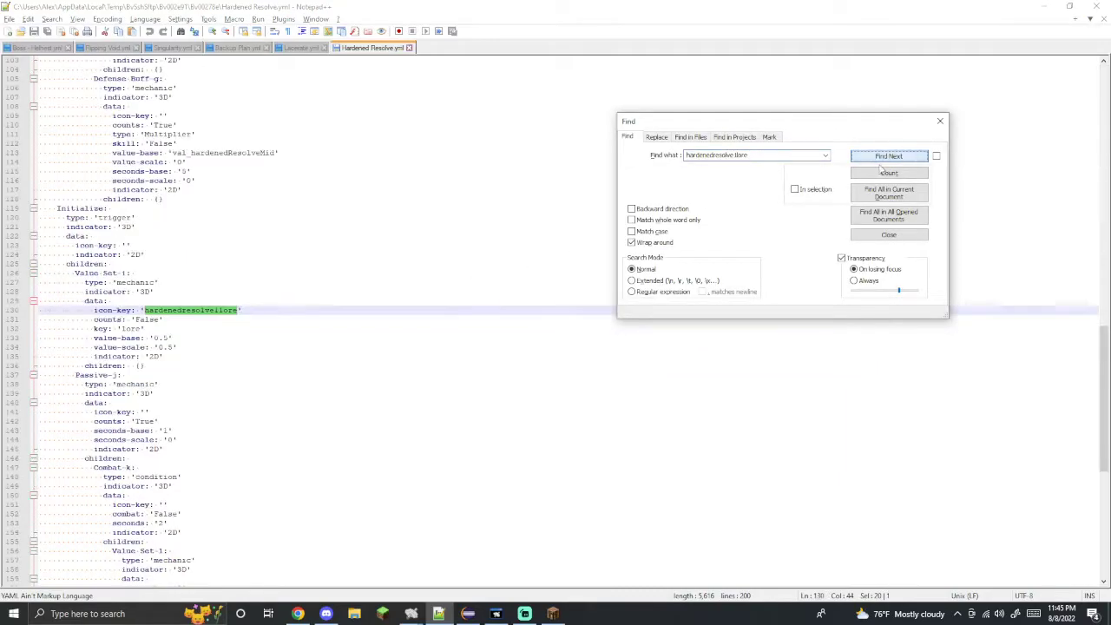
{"action": "left_click", "coordinate": [180, 365]}
{"action": "mouse_move", "coordinate": [150, 338]}
{"action": "left_mouse_down"}
{"action": "mouse_move", "coordinate": [172, 338]}
{"action": "mouse_move", "coordinate": [155, 348]}
{"action": "left_mouse_up"}
{"action": "left_click", "coordinate": [178, 348]}
{"action": "scroll", "coordinate": [400, 408], "scroll_direction": "up", "scroll_amount": 16}
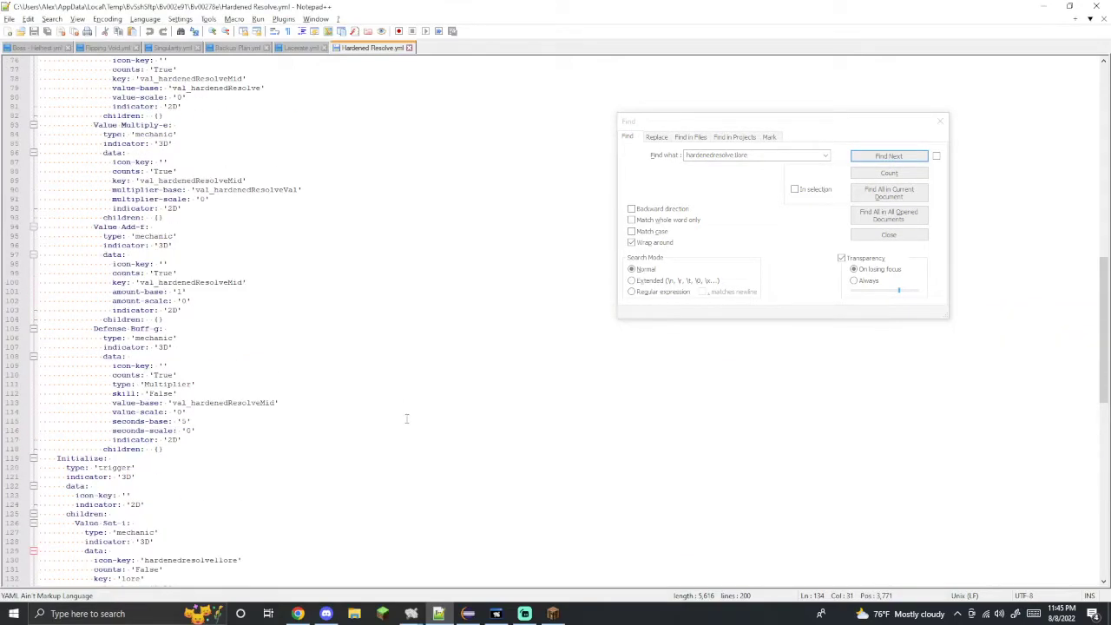
{"action": "scroll", "coordinate": [401, 420], "scroll_direction": "down", "scroll_amount": 16}
- Highlight the whole Value Set-i block, from its heading down to its children line
{"action": "left_click", "coordinate": [159, 366]}
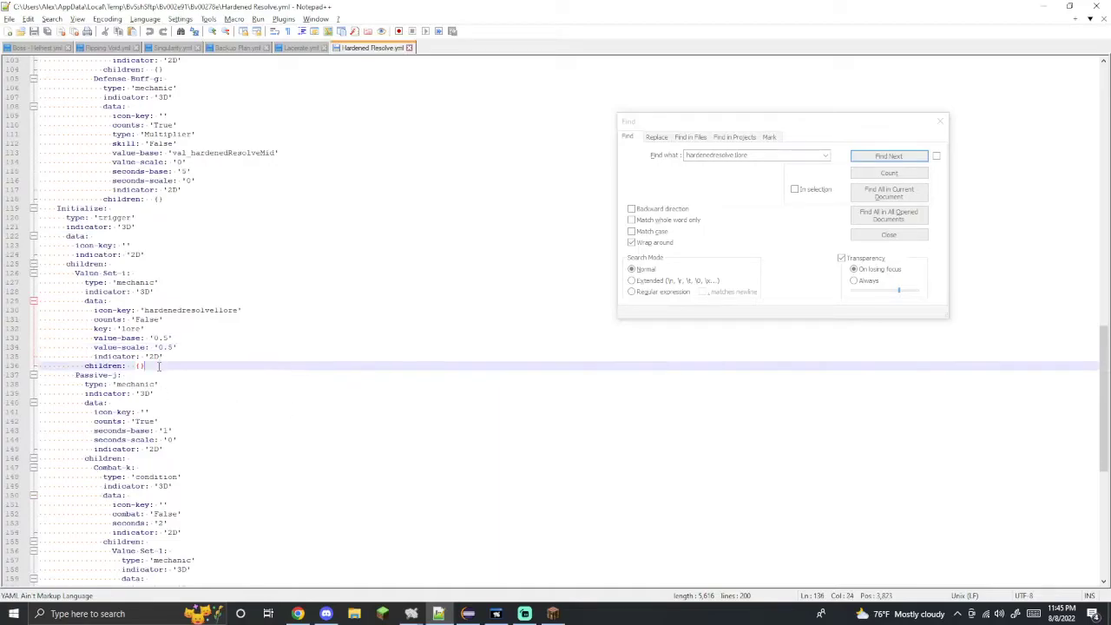
{"action": "key", "text": "shift+Up"}
{"action": "key", "text": "shift+Up"}
{"action": "key", "text": "shift+Up"}
{"action": "key", "text": "shift+Up"}
{"action": "key", "text": "shift+Up"}
{"action": "key", "text": "shift+Up"}
{"action": "key", "text": "shift+Up"}
{"action": "key", "text": "shift+Up"}
{"action": "key", "text": "shift+Up"}
{"action": "key", "text": "shift+Up"}
{"action": "key", "text": "shift+Home"}
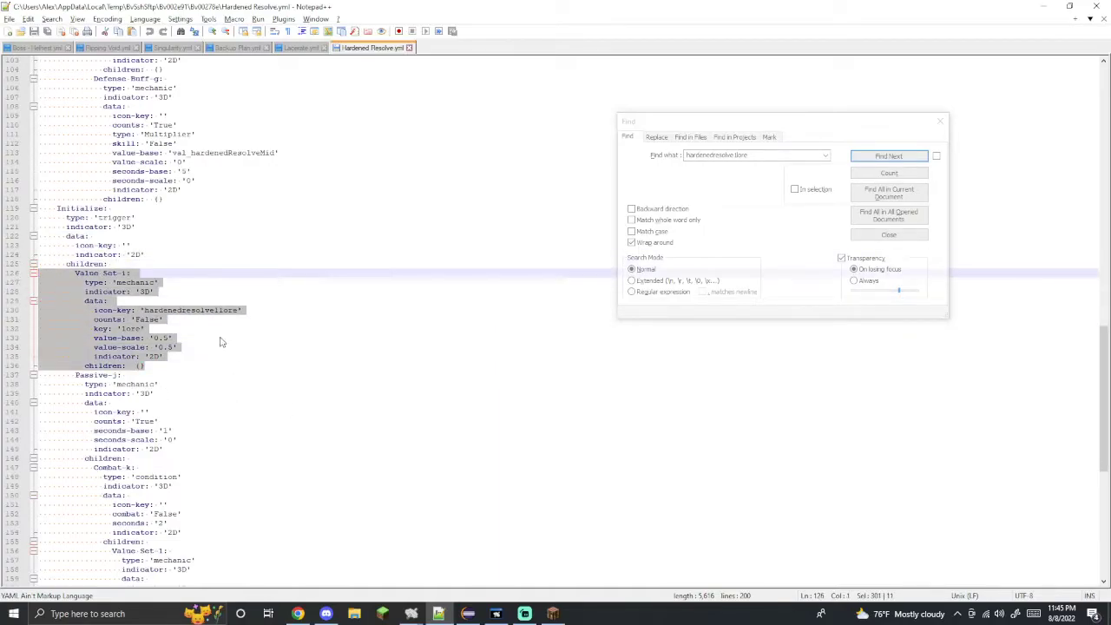
- Highlight hardenedresolve1lore in the icon-lore text and relate it to the Value Set-i block under Initialize
{"action": "scroll", "coordinate": [257, 396], "scroll_direction": "up", "scroll_amount": 9}
{"action": "scroll", "coordinate": [256, 396], "scroll_direction": "up", "scroll_amount": 20}
{"action": "double_click", "coordinate": [216, 339]}
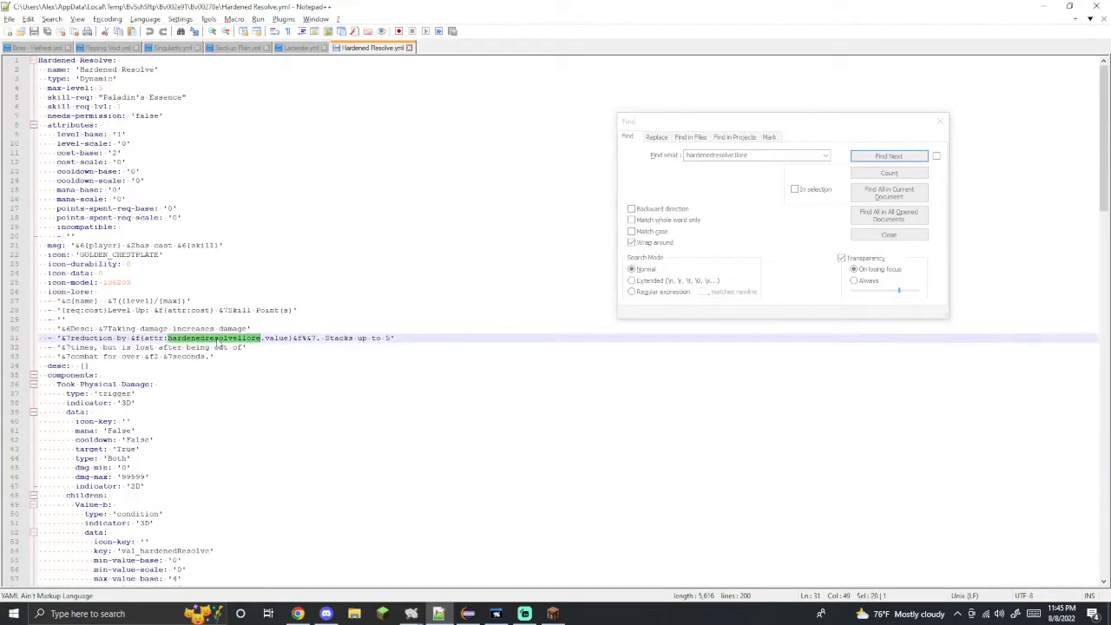
{"action": "scroll", "coordinate": [303, 378], "scroll_direction": "down", "scroll_amount": 20}
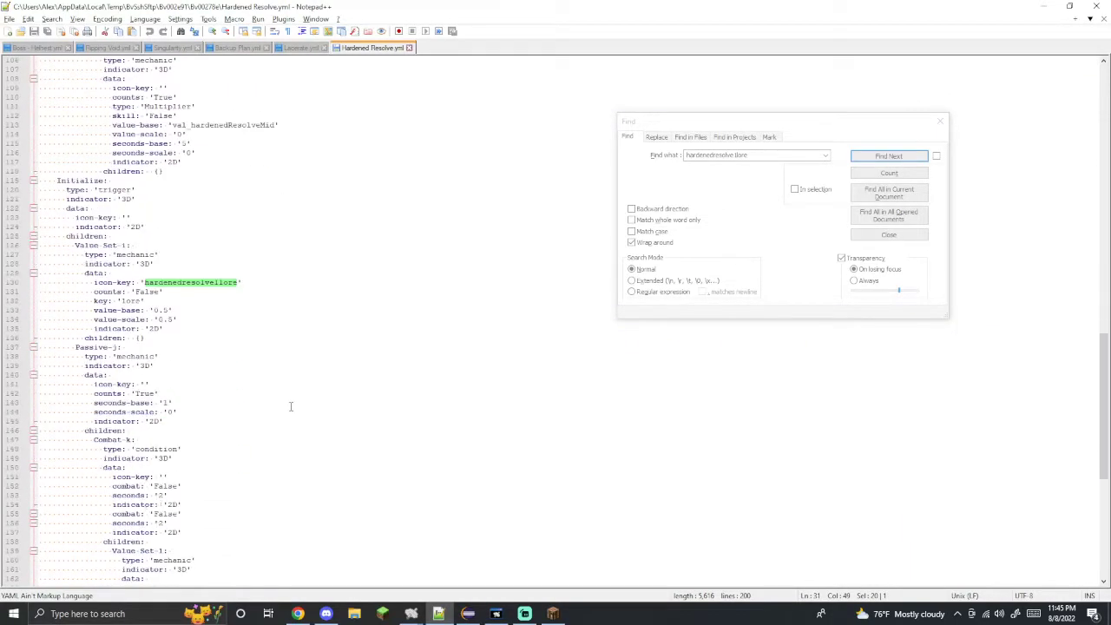
{"action": "left_click", "coordinate": [217, 306]}
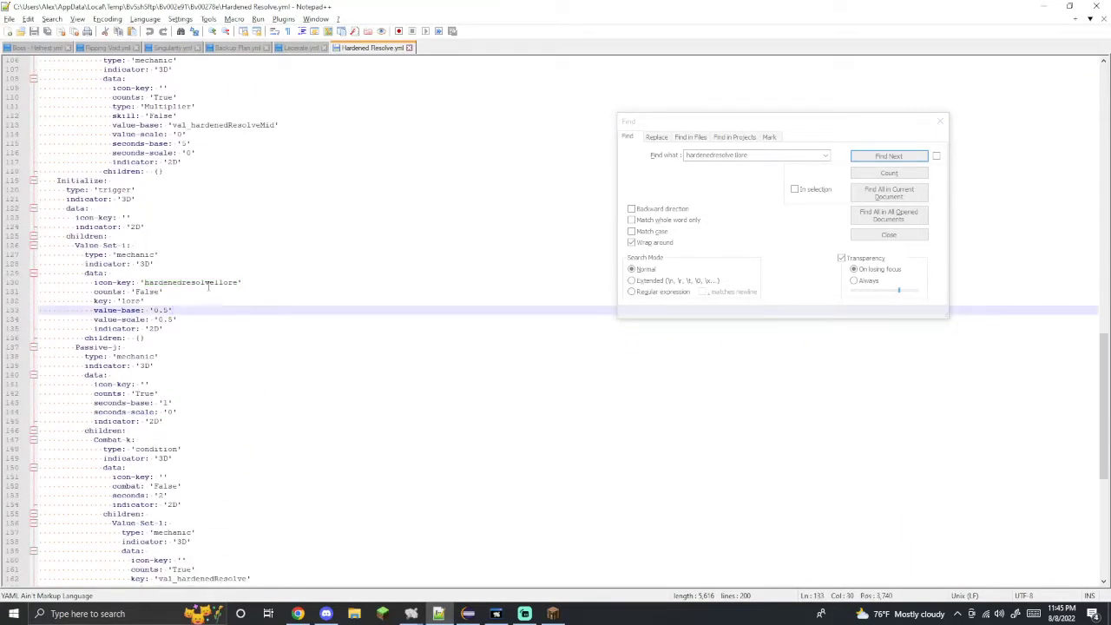
- Search for hardenedresolve1, without the lore suffix, to locate the Value Set-n block that holds the real skill value
{"action": "double_click", "coordinate": [209, 283]}
{"action": "key", "text": "ctrl+f"}
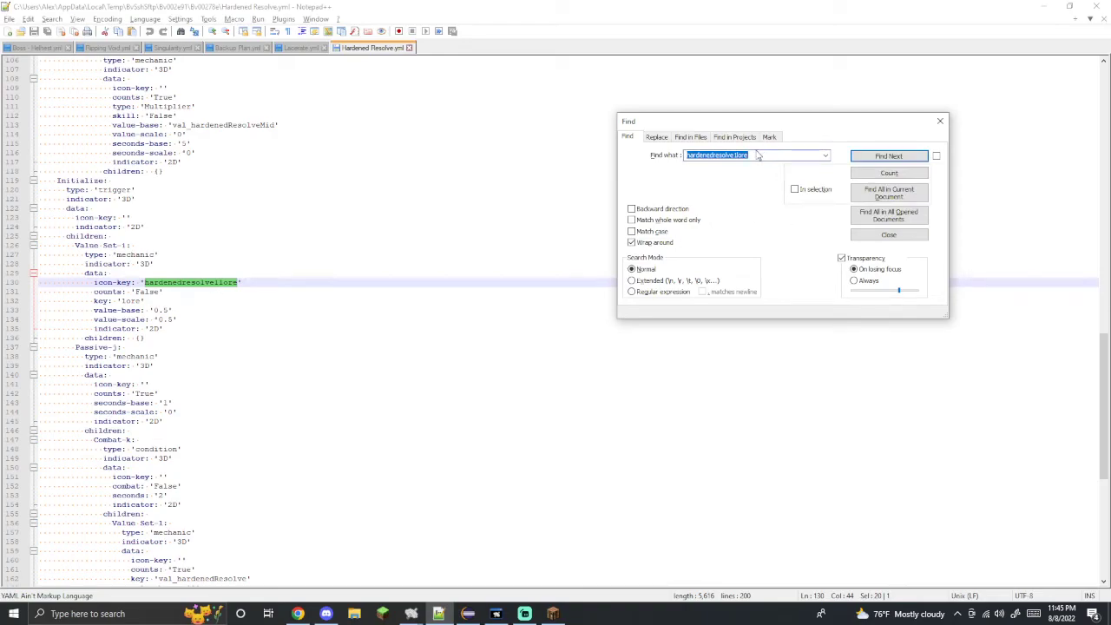
{"action": "left_click_drag", "start_coordinate": [734, 155], "coordinate": [767, 155]}
{"action": "type", "text": "l"}
{"action": "left_click", "coordinate": [889, 156]}
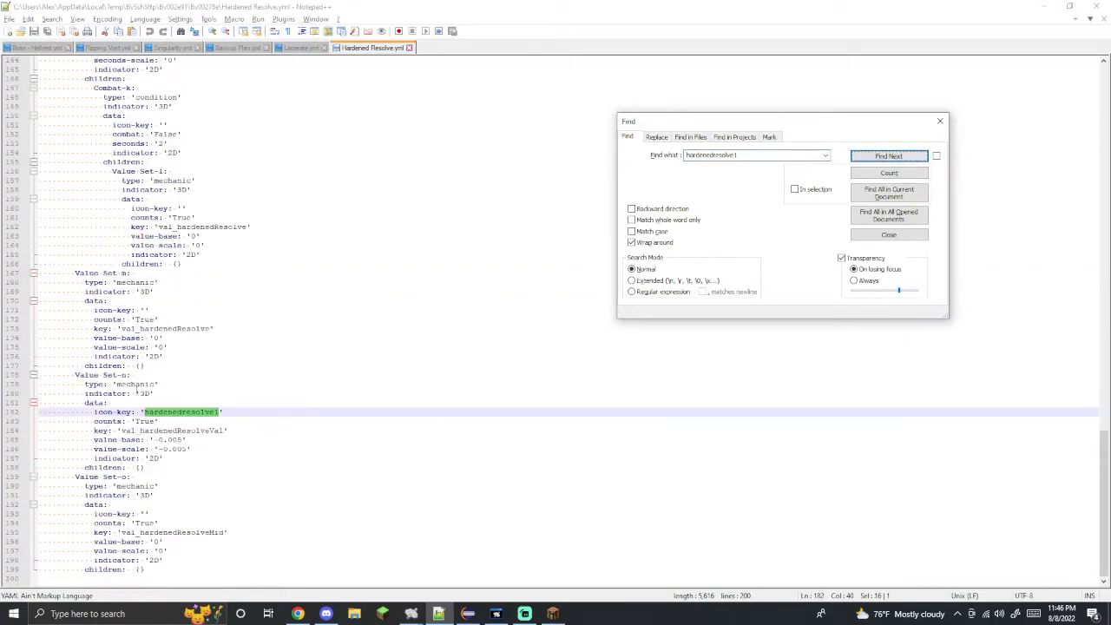
{"action": "left_click", "coordinate": [199, 414]}
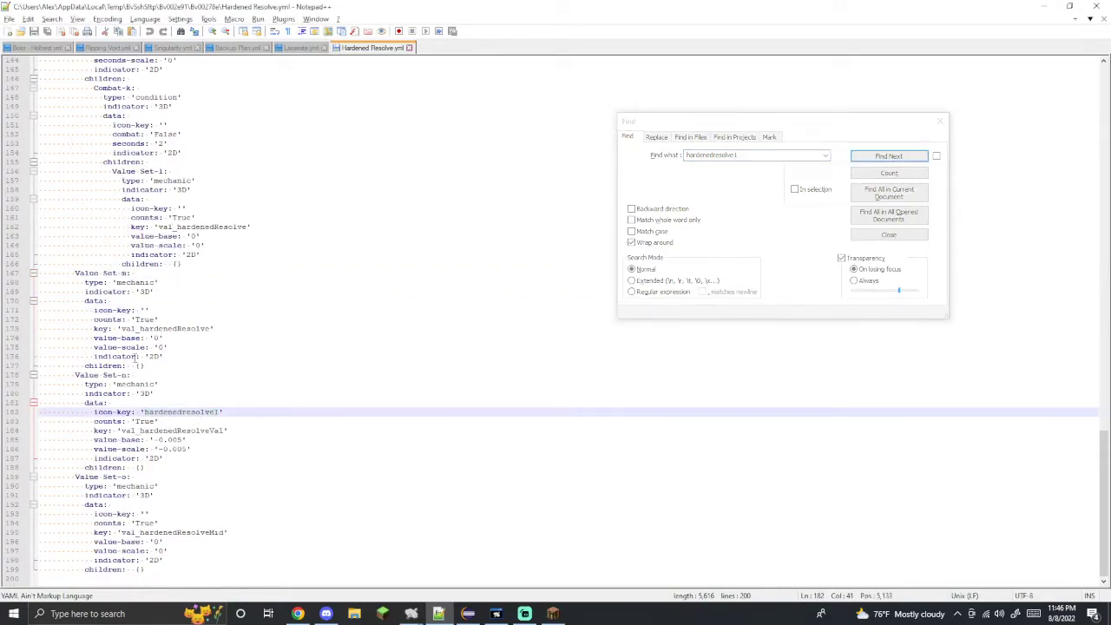
- Highlight Value Set-n's value-base and compare it with the percentage placeholder in the icon-lore text
{"action": "left_click_drag", "start_coordinate": [182, 441], "coordinate": [154, 441]}
{"action": "left_click", "coordinate": [199, 442]}
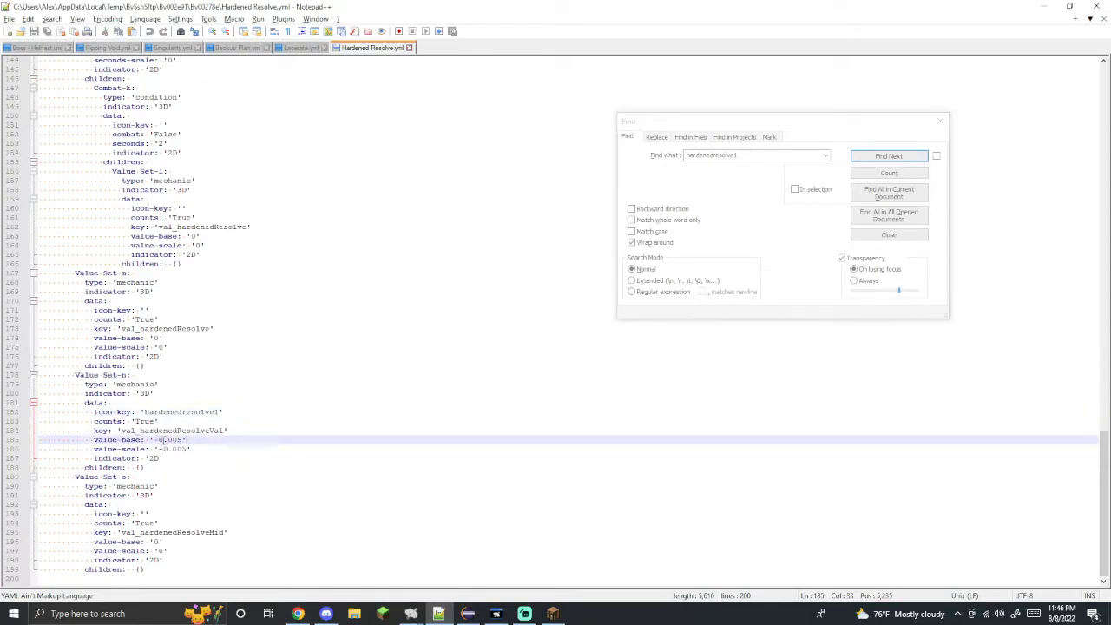
{"action": "left_click_drag", "start_coordinate": [1100, 443], "coordinate": [1100, 76]}
{"action": "left_click", "coordinate": [250, 348]}
{"action": "double_click", "coordinate": [207, 338]}
{"action": "left_click", "coordinate": [306, 338]}
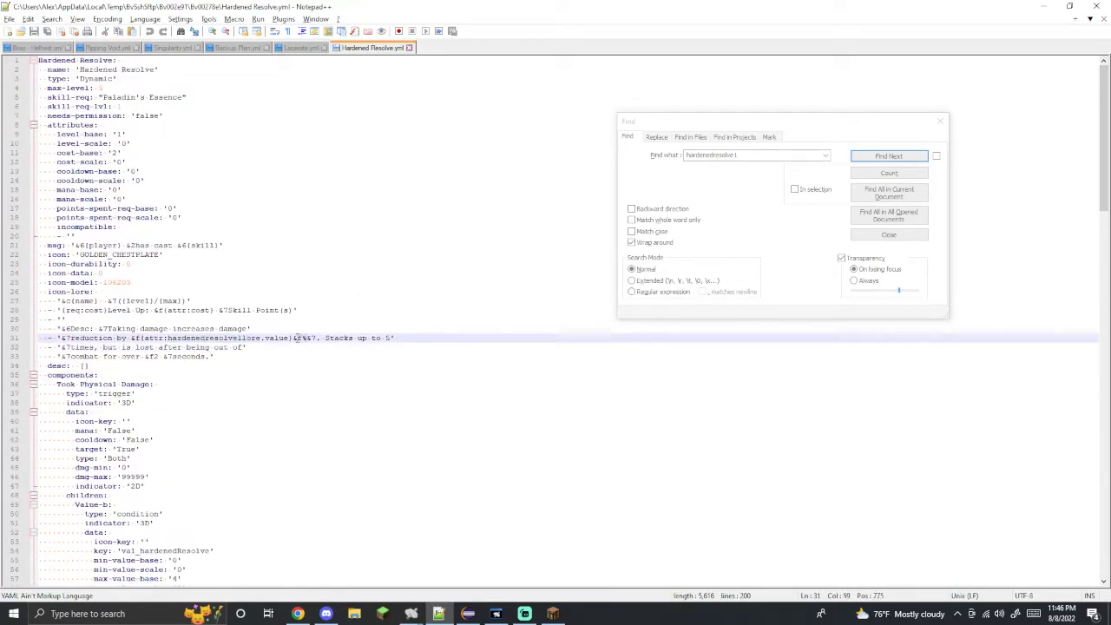
- Highlight the decimal number in Value Set-n's value-base and check it against the Value Set-i values
{"action": "left_click_drag", "start_coordinate": [1105, 139], "coordinate": [1105, 504]}
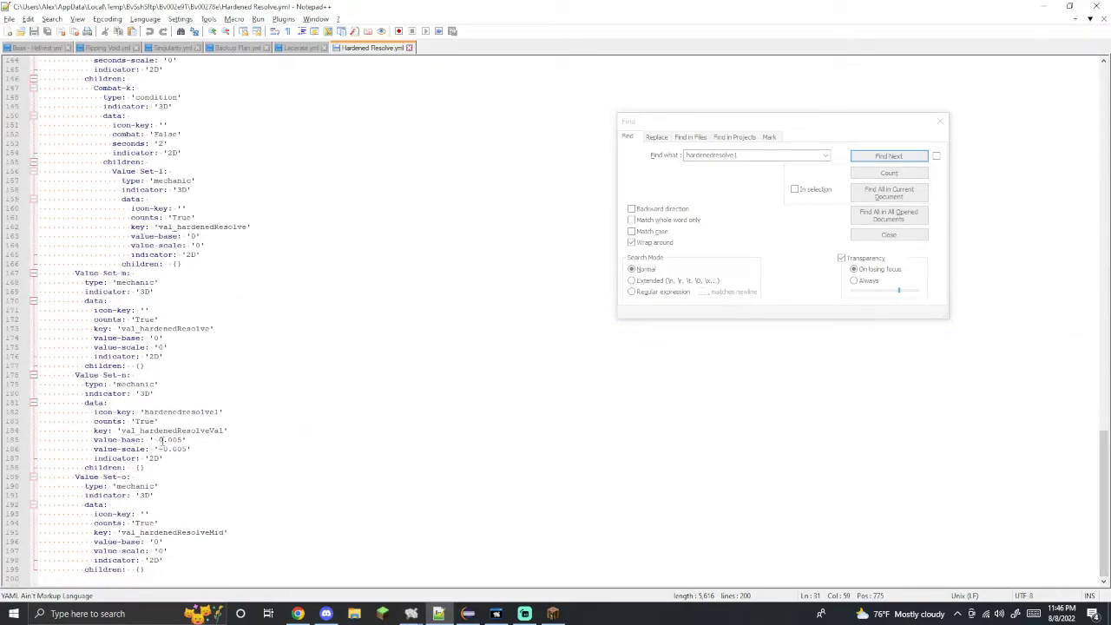
{"action": "left_click_drag", "start_coordinate": [184, 440], "coordinate": [175, 440]}
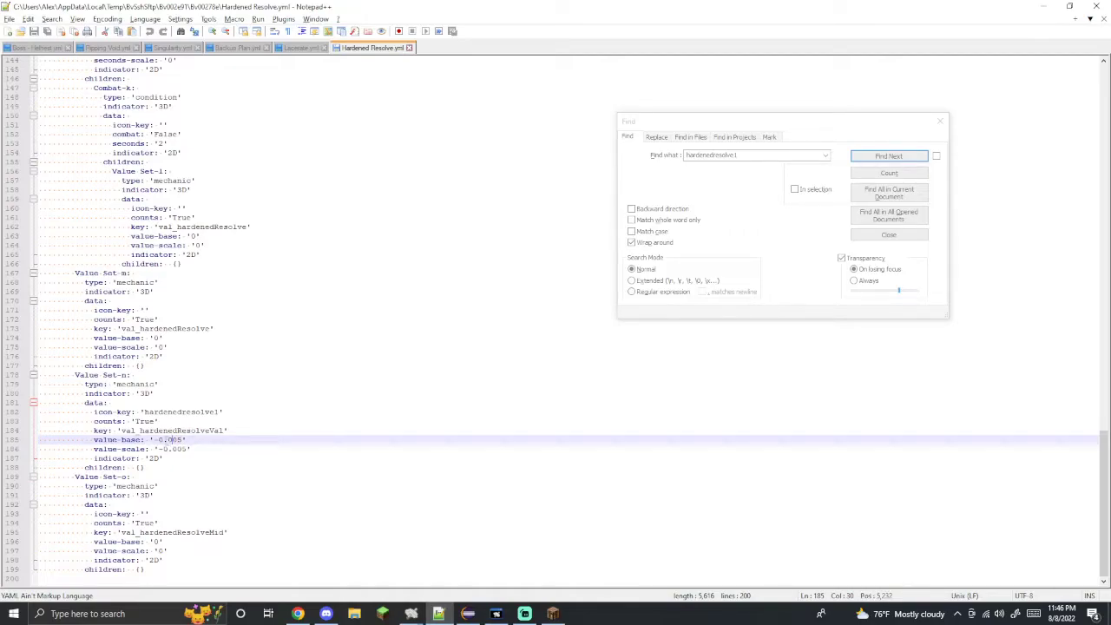
{"action": "left_click_drag", "start_coordinate": [158, 441], "coordinate": [167, 440]}
{"action": "scroll", "coordinate": [205, 462], "scroll_direction": "up", "scroll_amount": 15}
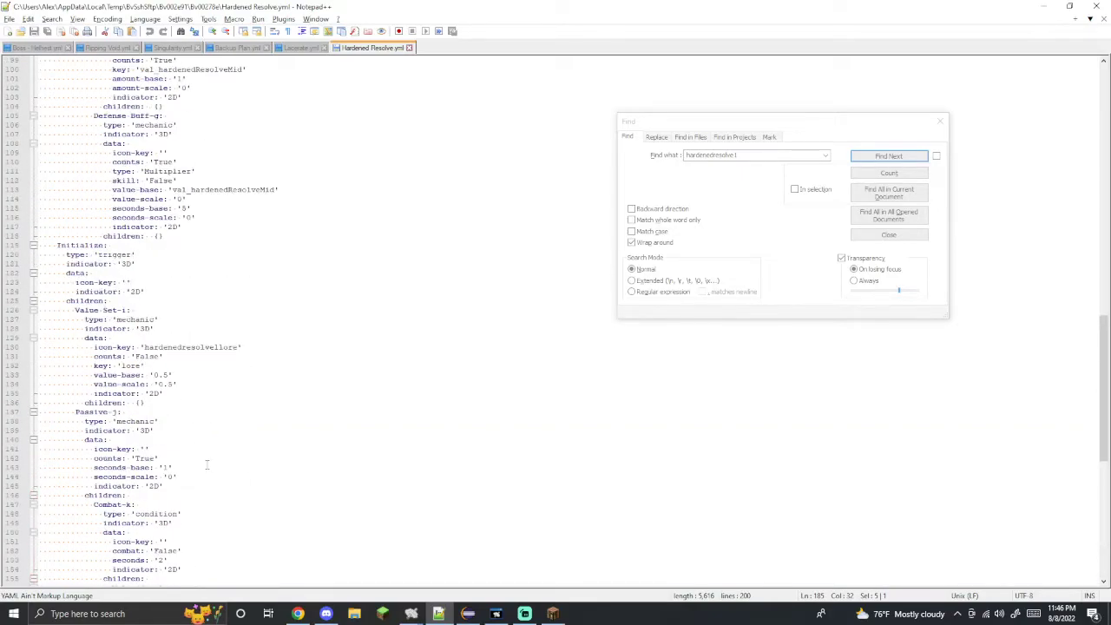
{"action": "scroll", "coordinate": [206, 462], "scroll_direction": "down", "scroll_amount": 15}
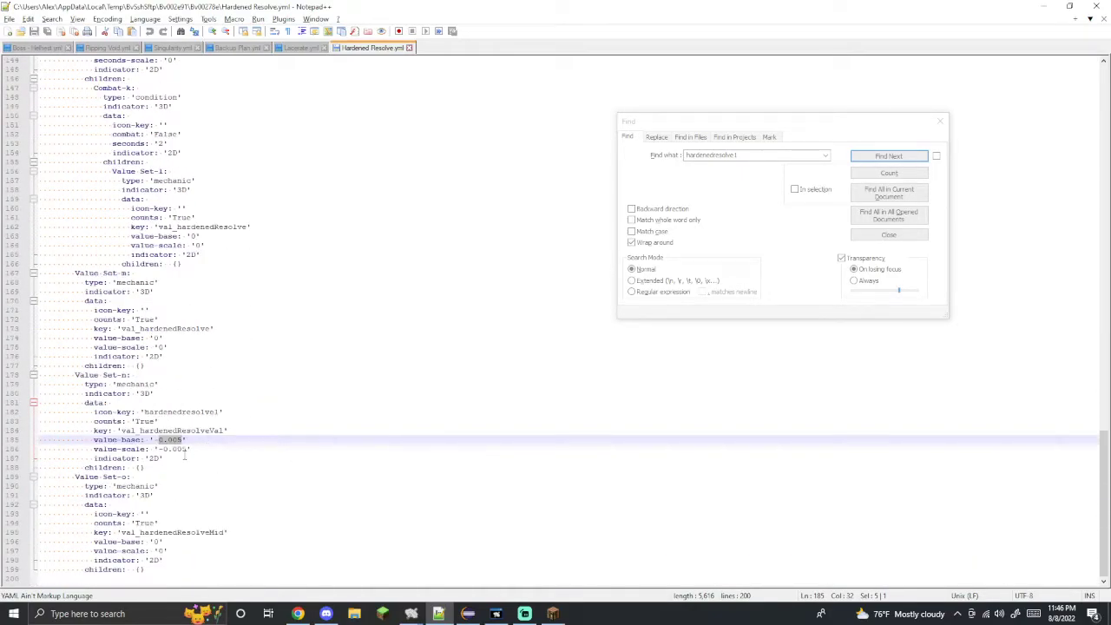
- Highlight the hardenedresolve1lore placeholder in the icon-lore text, followed by Value Set-n's val_hardenedResolveVal key
{"action": "scroll", "coordinate": [182, 447], "scroll_direction": "up", "scroll_amount": 7}
{"action": "scroll", "coordinate": [187, 449], "scroll_direction": "up", "scroll_amount": 20}
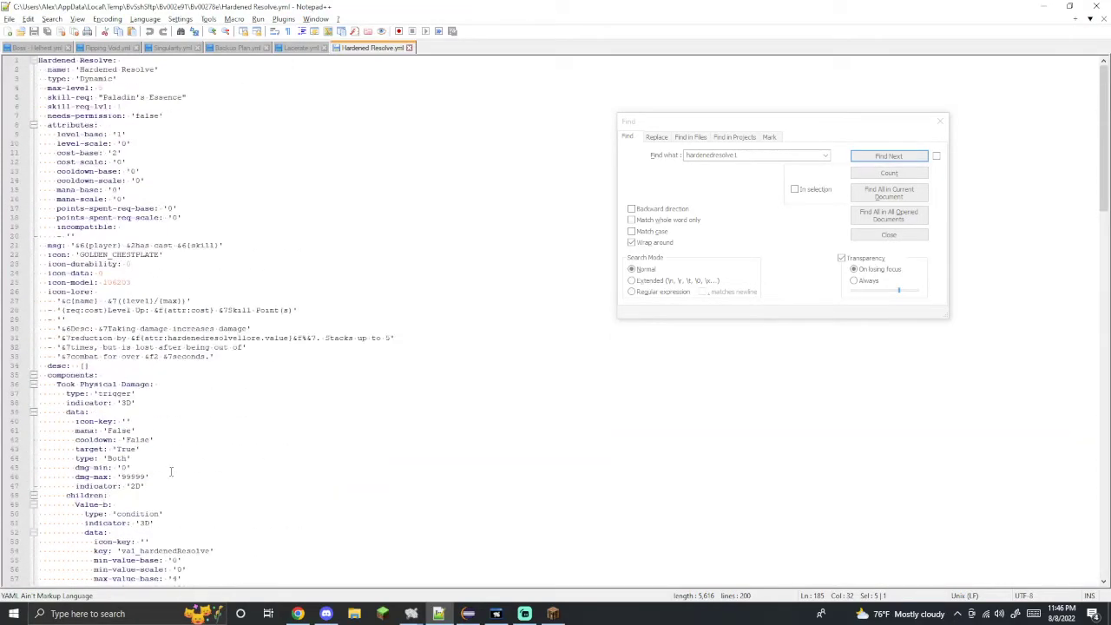
{"action": "double_click", "coordinate": [184, 338]}
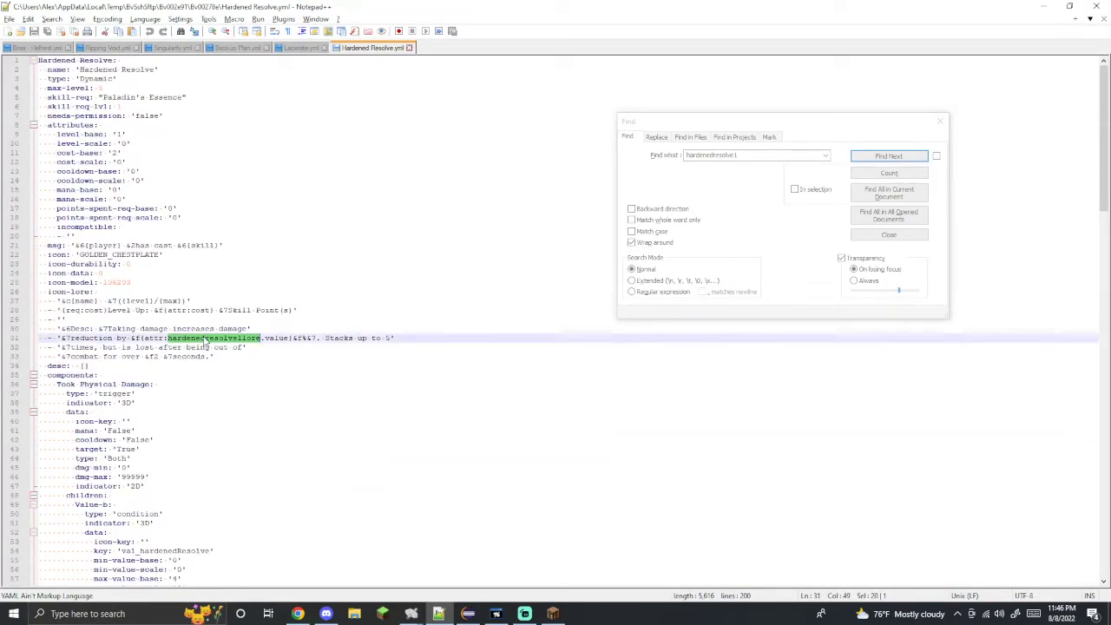
{"action": "scroll", "coordinate": [239, 396], "scroll_direction": "down", "scroll_amount": 20}
{"action": "double_click", "coordinate": [182, 431]}
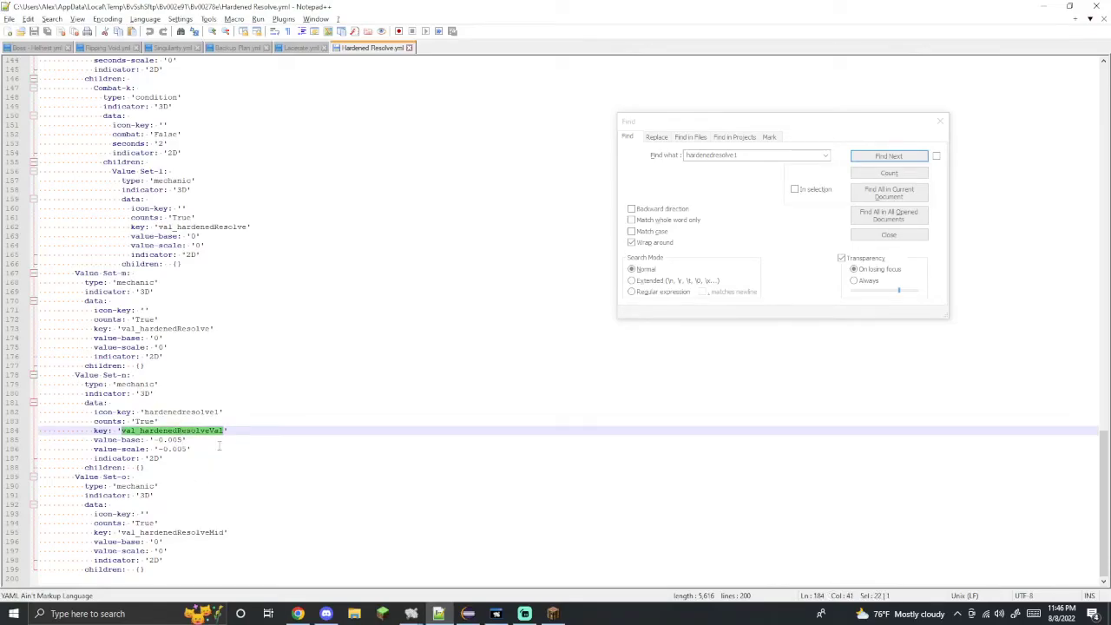
- Review the icon-lore description and Took Physical Damage trigger, and highlight the decimals of Value Set-n's value-base
{"action": "scroll", "coordinate": [219, 445], "scroll_direction": "up", "scroll_amount": 20}
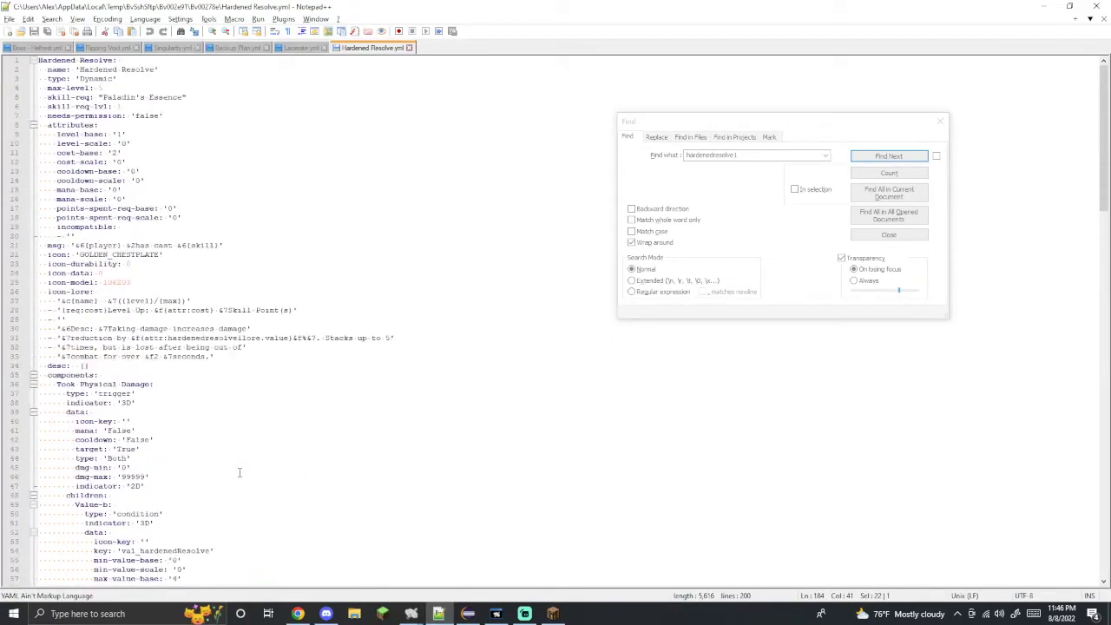
{"action": "scroll", "coordinate": [240, 472], "scroll_direction": "down", "scroll_amount": 8}
{"action": "scroll", "coordinate": [427, 329], "scroll_direction": "up", "scroll_amount": 4}
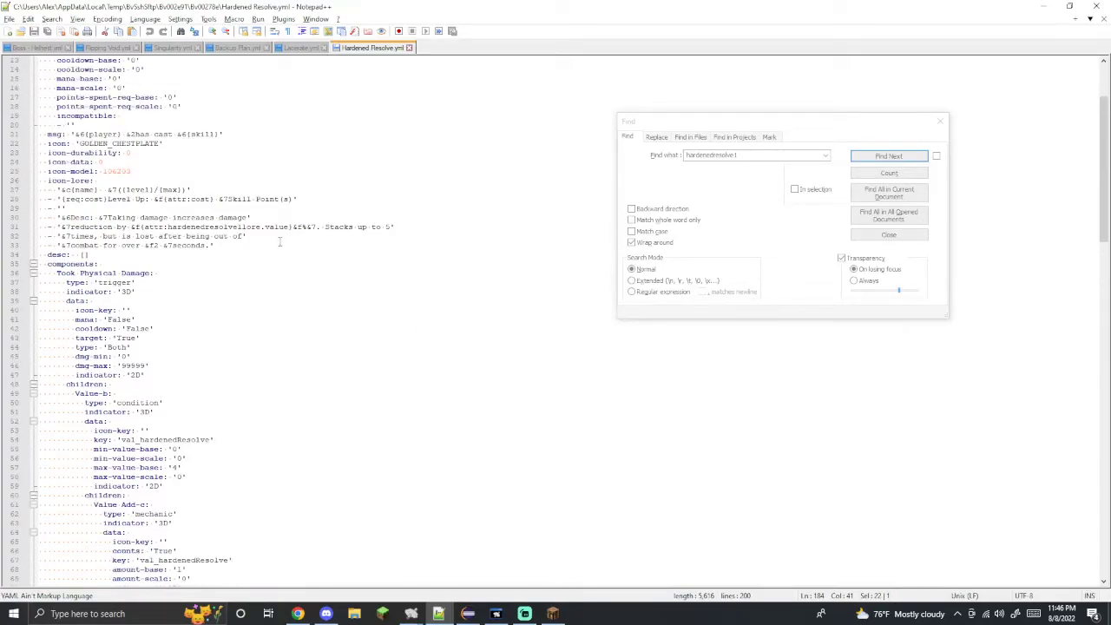
{"action": "scroll", "coordinate": [226, 319], "scroll_direction": "down", "scroll_amount": 20}
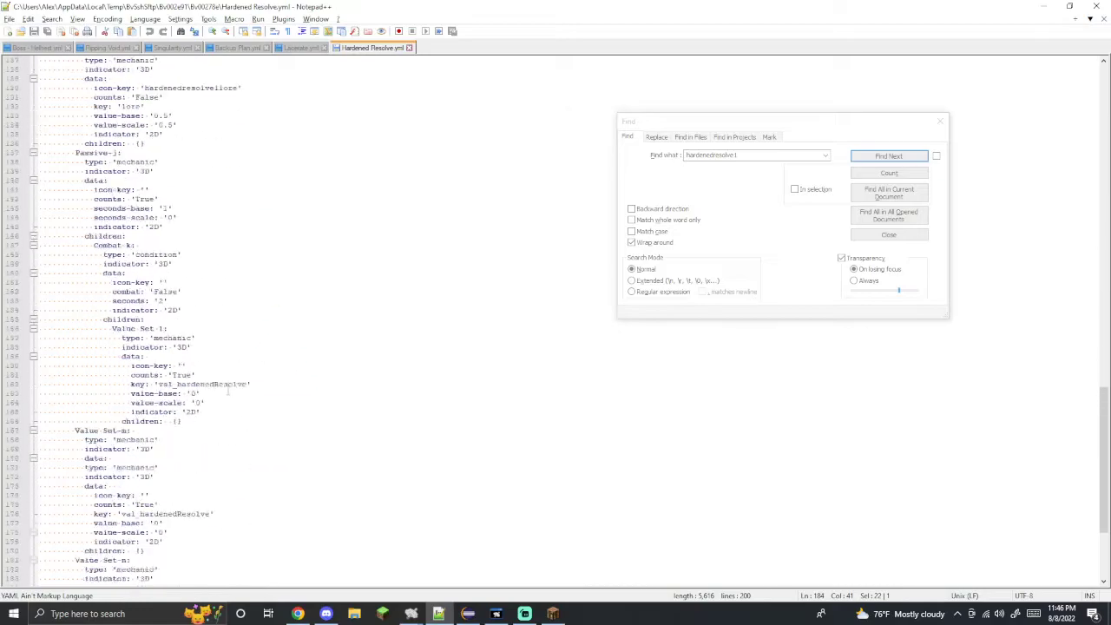
{"action": "left_click", "coordinate": [189, 449]}
{"action": "double_click", "coordinate": [175, 439]}
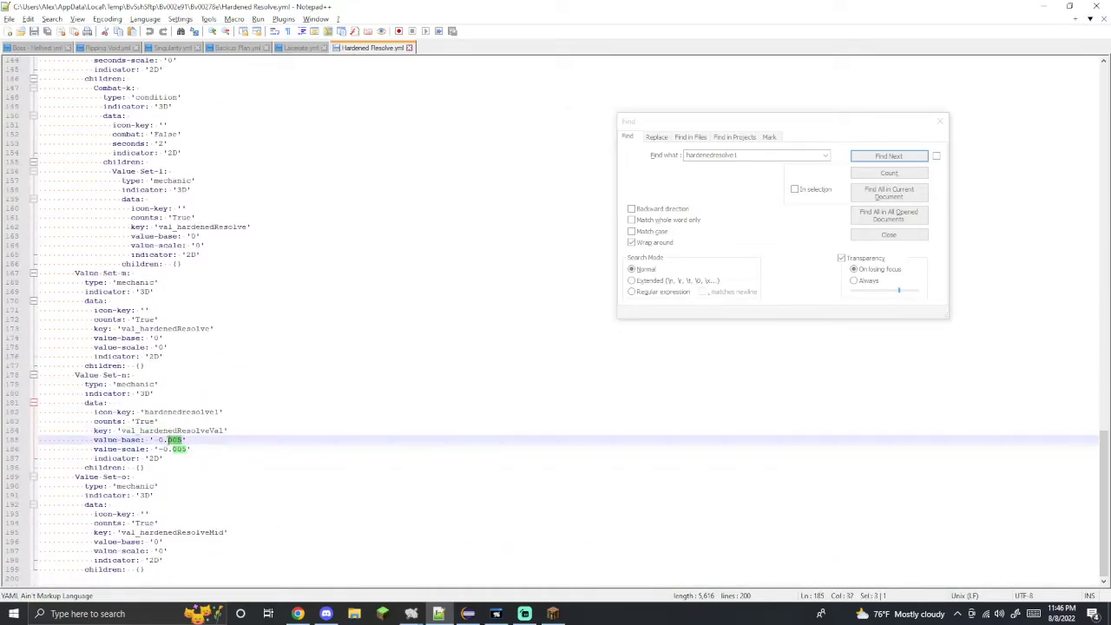
- Highlight the lore suffix of the hardenedresolve1lore placeholder and return to the Paladin folder in Bitvise SFTP
{"action": "scroll", "coordinate": [199, 449], "scroll_direction": "up", "scroll_amount": 20}
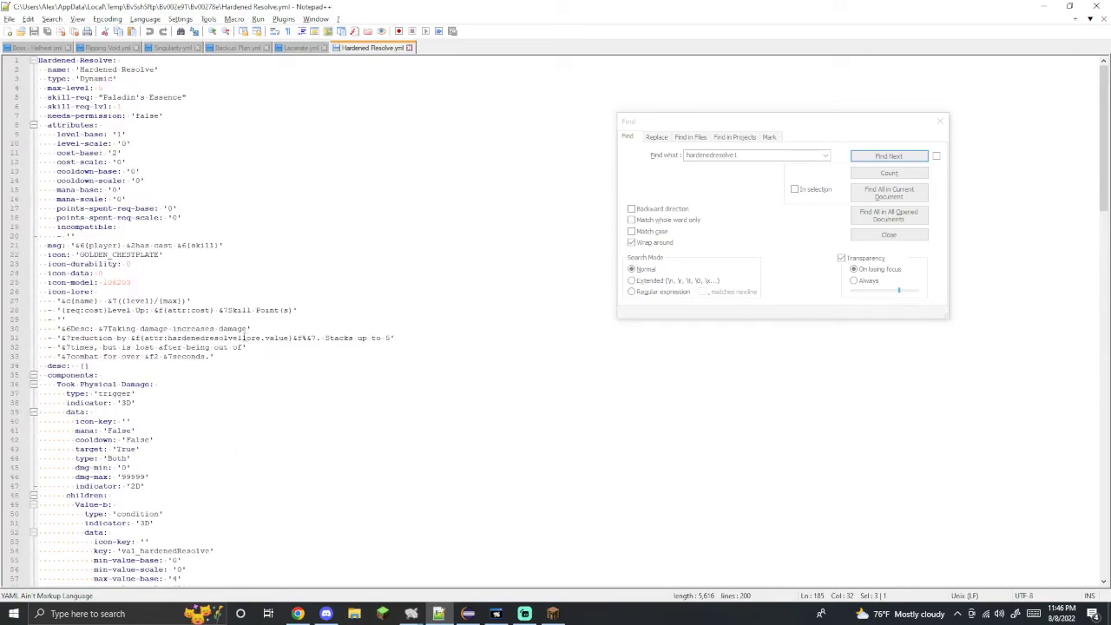
{"action": "left_click_drag", "start_coordinate": [242, 338], "coordinate": [261, 341]}
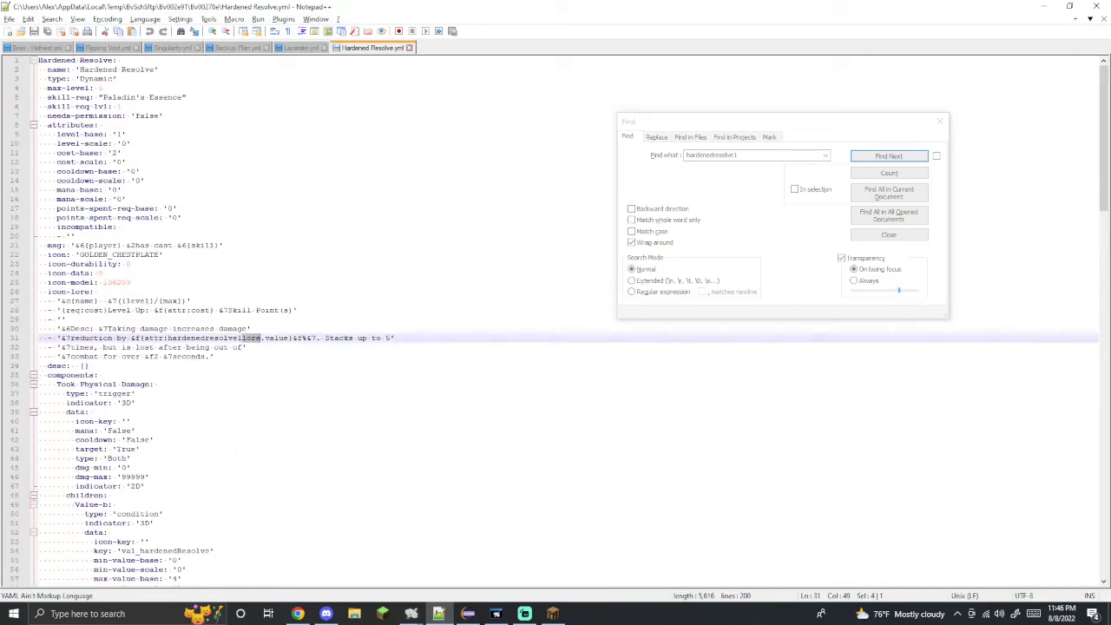
{"action": "left_click", "coordinate": [411, 613]}
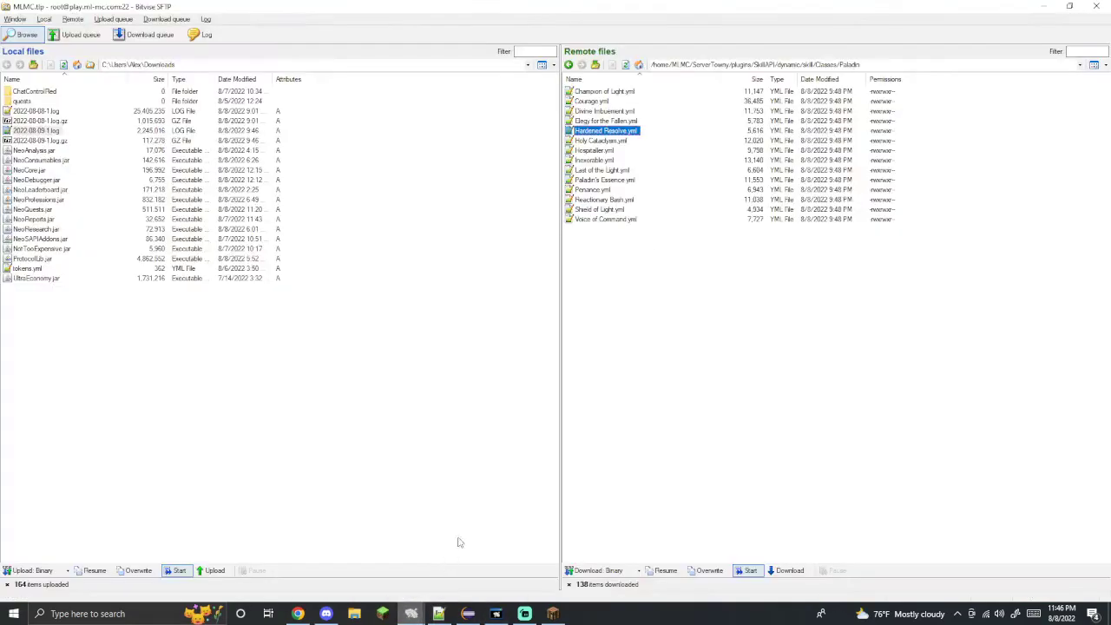
{"action": "left_click", "coordinate": [628, 361]}
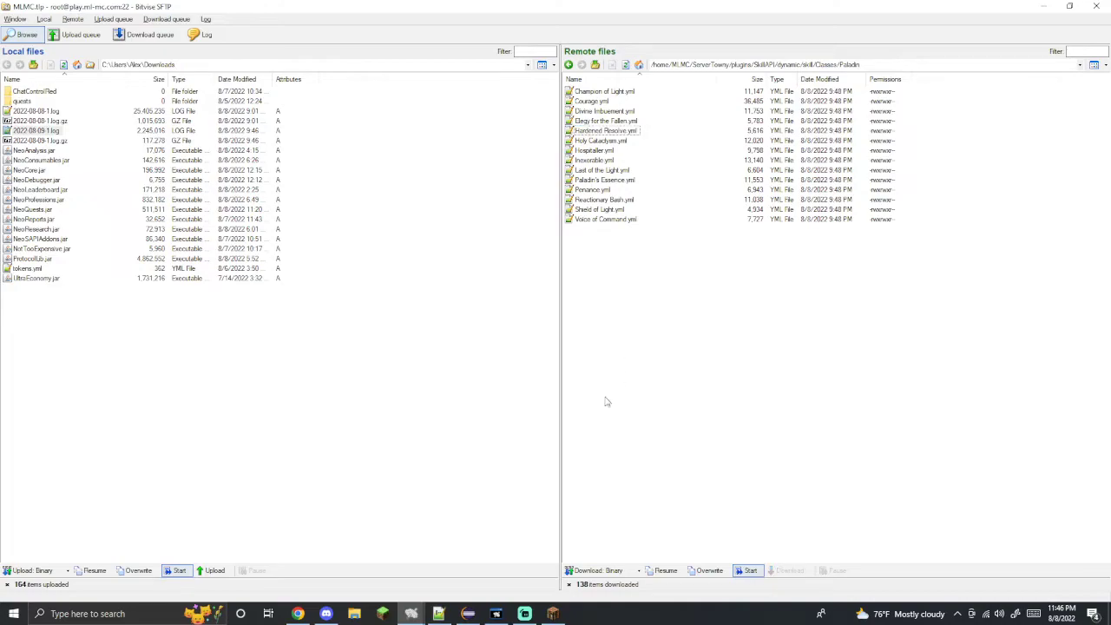